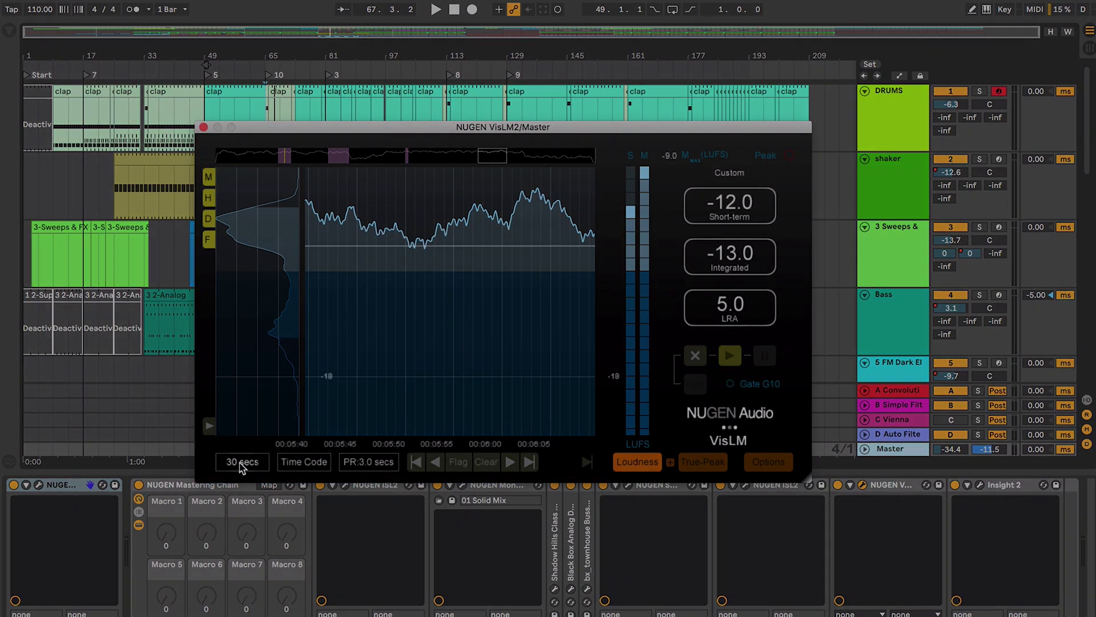
# Step: Lengthen the loudness history to 4 minutes, view an earlier part, and start playback
pyautogui.click(240, 463)
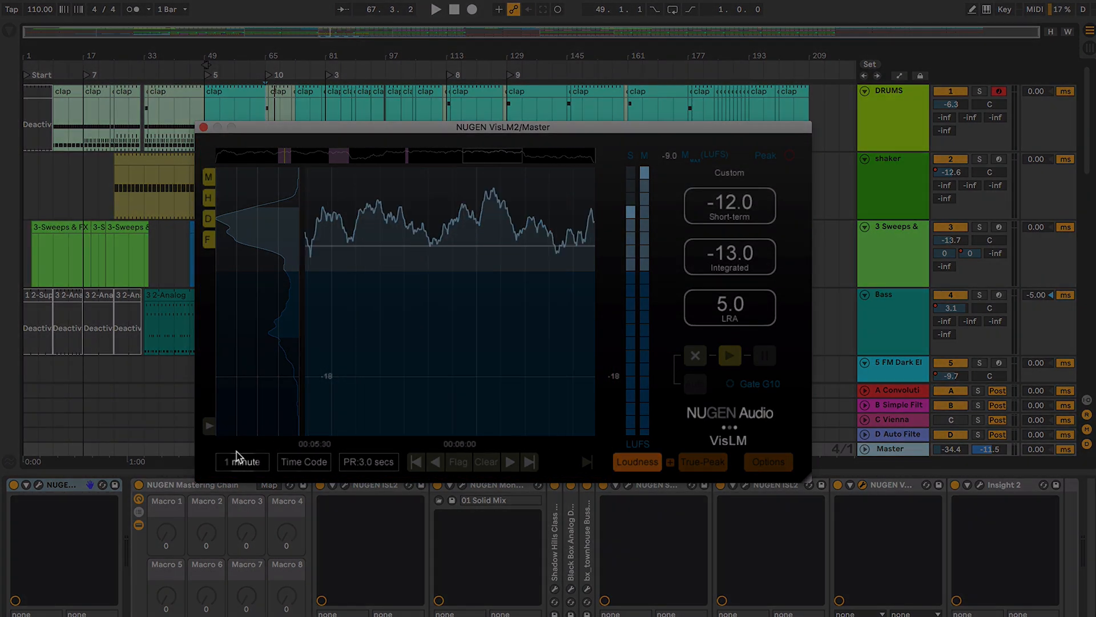
pyautogui.scroll(-2, 236, 439)
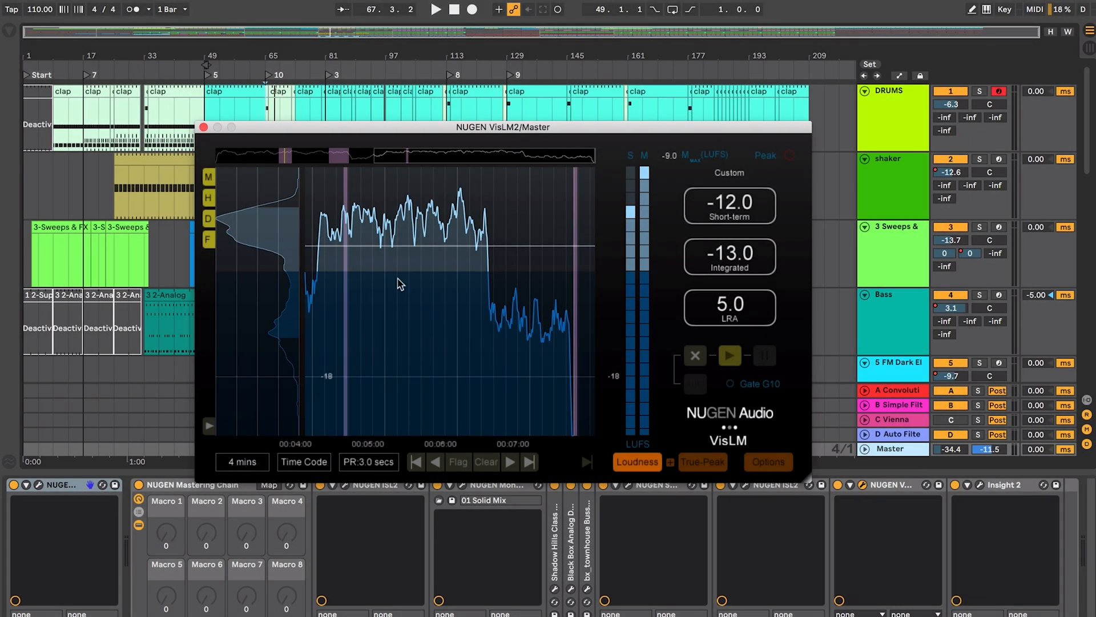
pyautogui.moveTo(439, 159); pyautogui.dragTo(293, 156)
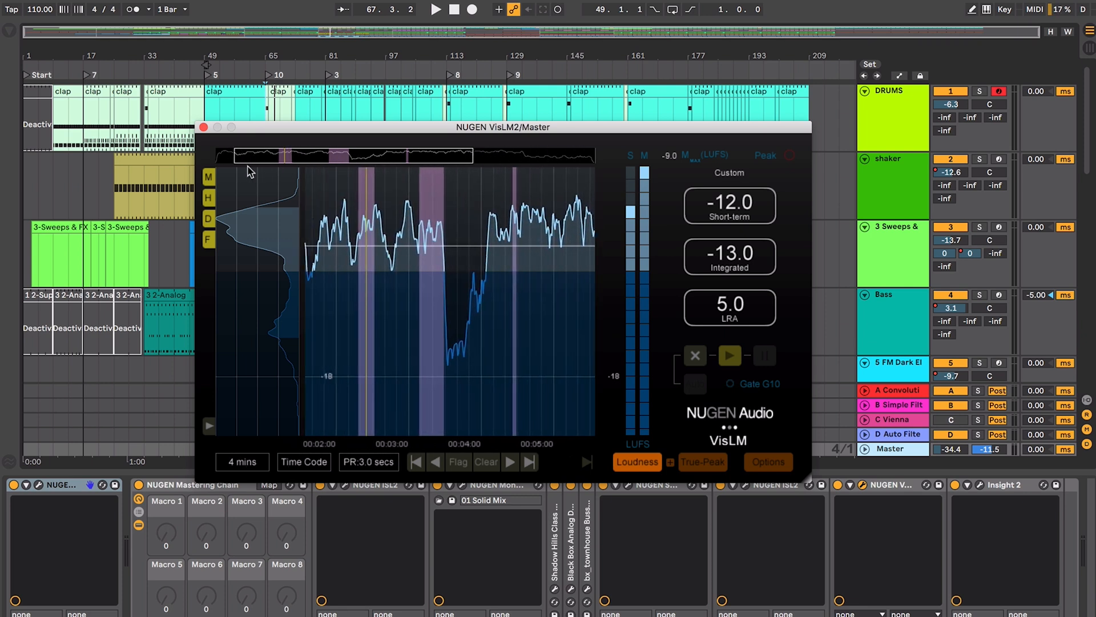
pyautogui.press('space')
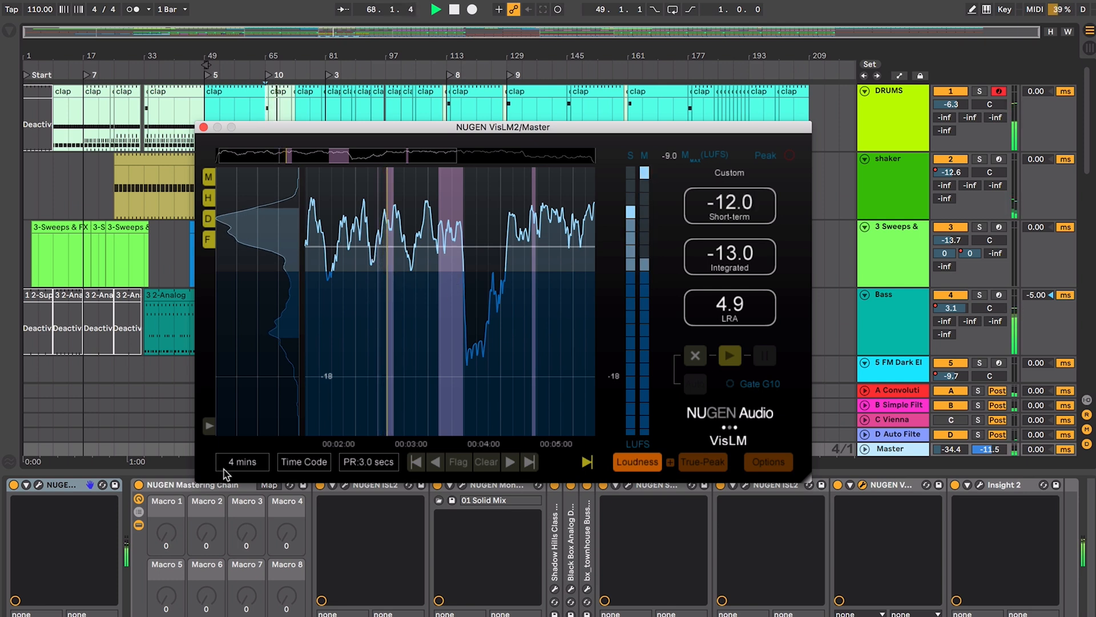
# Step: Shorten the history back to 30 seconds and reveal the meter's display toggles
pyautogui.moveTo(233, 463); pyautogui.dragTo(234, 492)
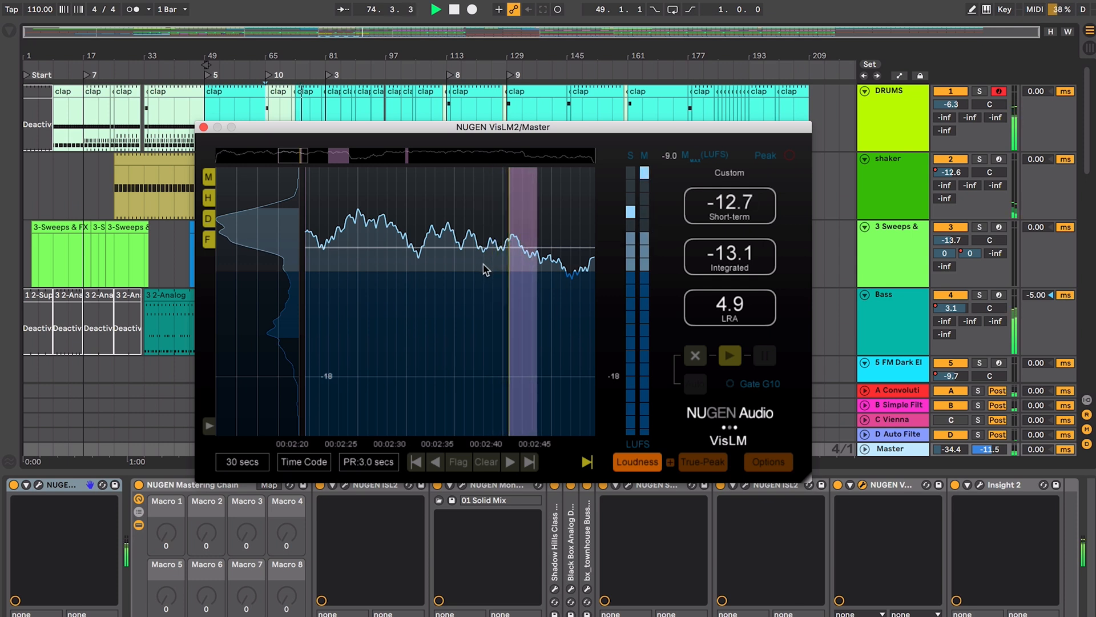
pyautogui.click(209, 428)
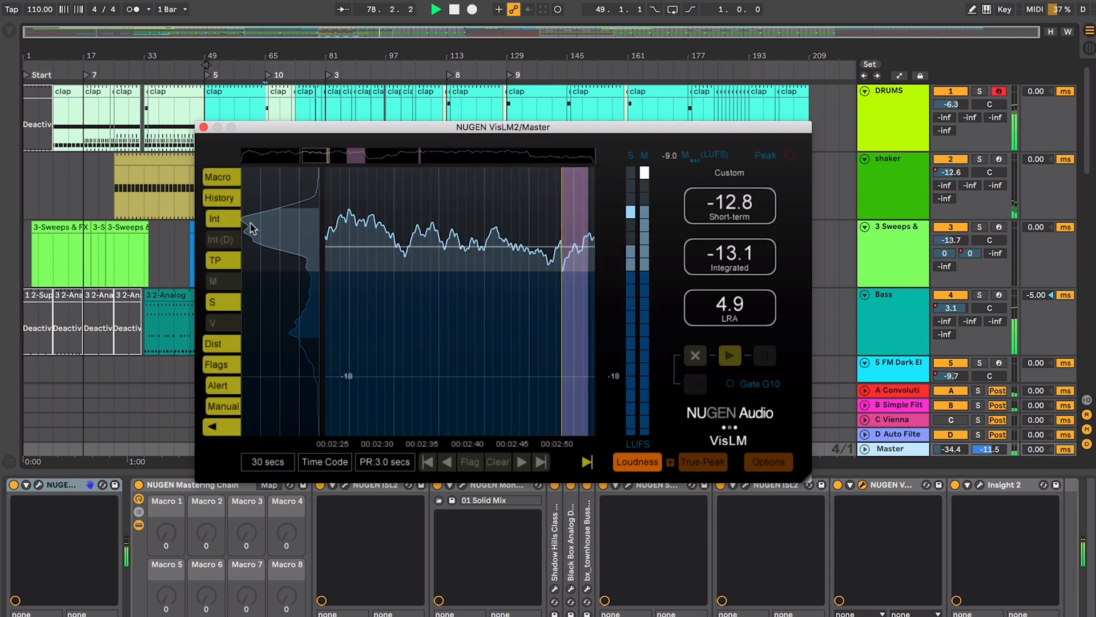
# Step: Toggle the History graph and the Int loudness line off and back on
pyautogui.click(221, 200)
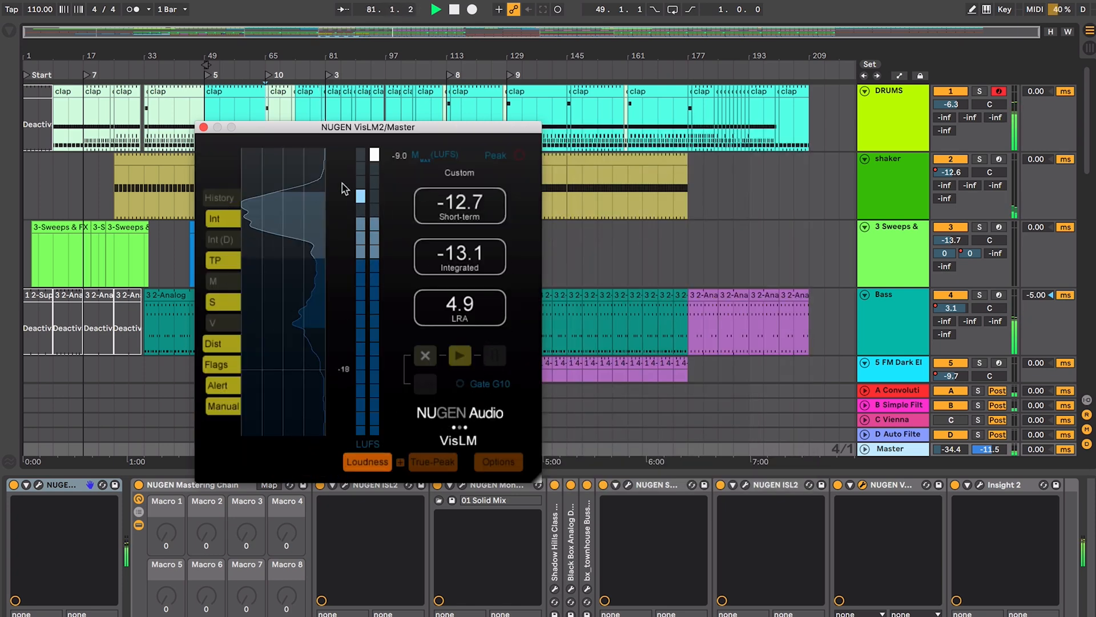
pyautogui.click(221, 202)
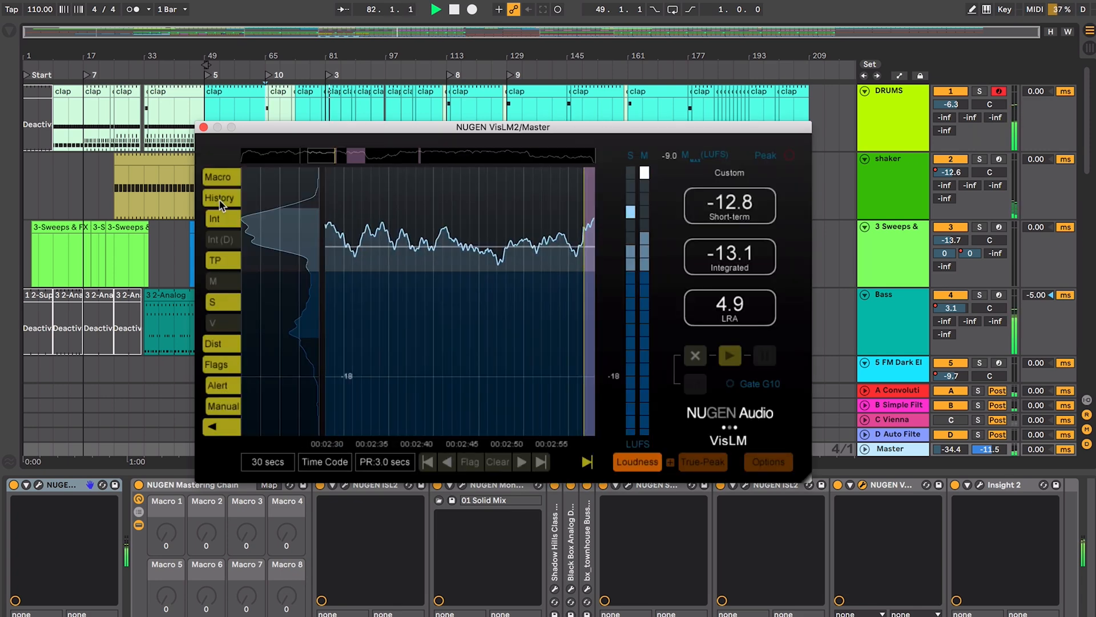
pyautogui.click(214, 220)
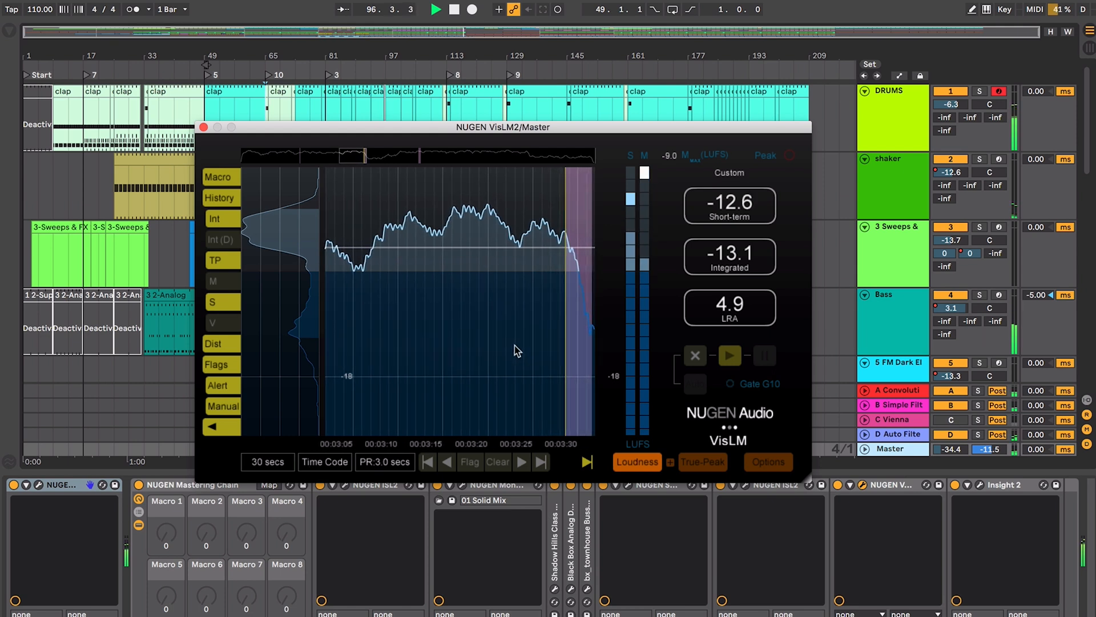
# Step: Review the available loudness presets in VisLM's settings without changing any
pyautogui.click(771, 463)
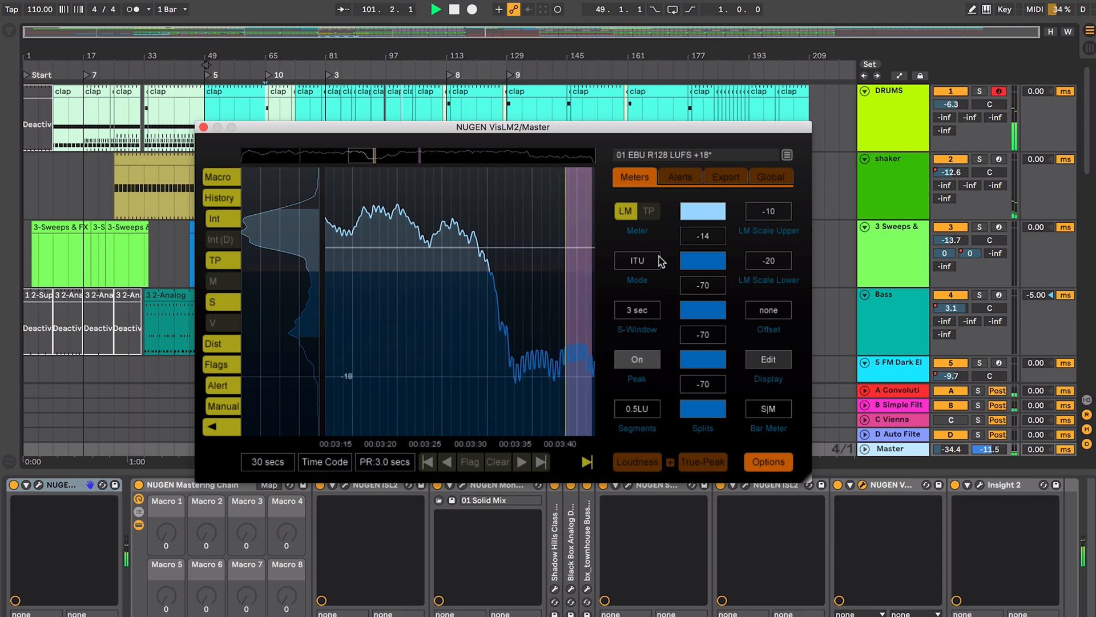
pyautogui.click(788, 157)
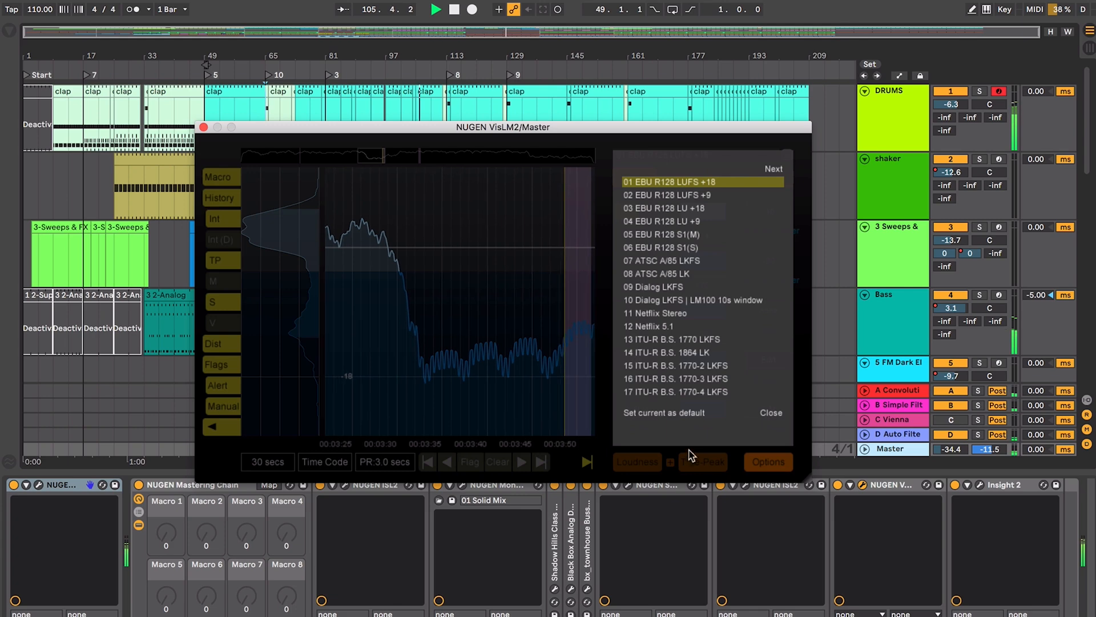
pyautogui.click(771, 413)
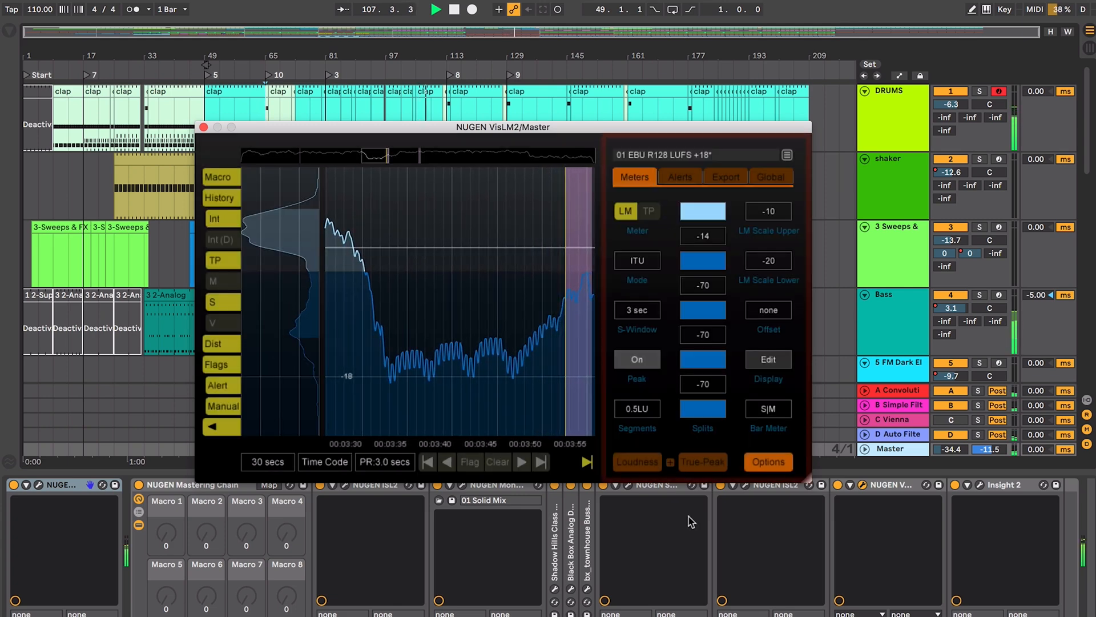
# Step: Return to the loudness readouts and stop playback
pyautogui.click(640, 463)
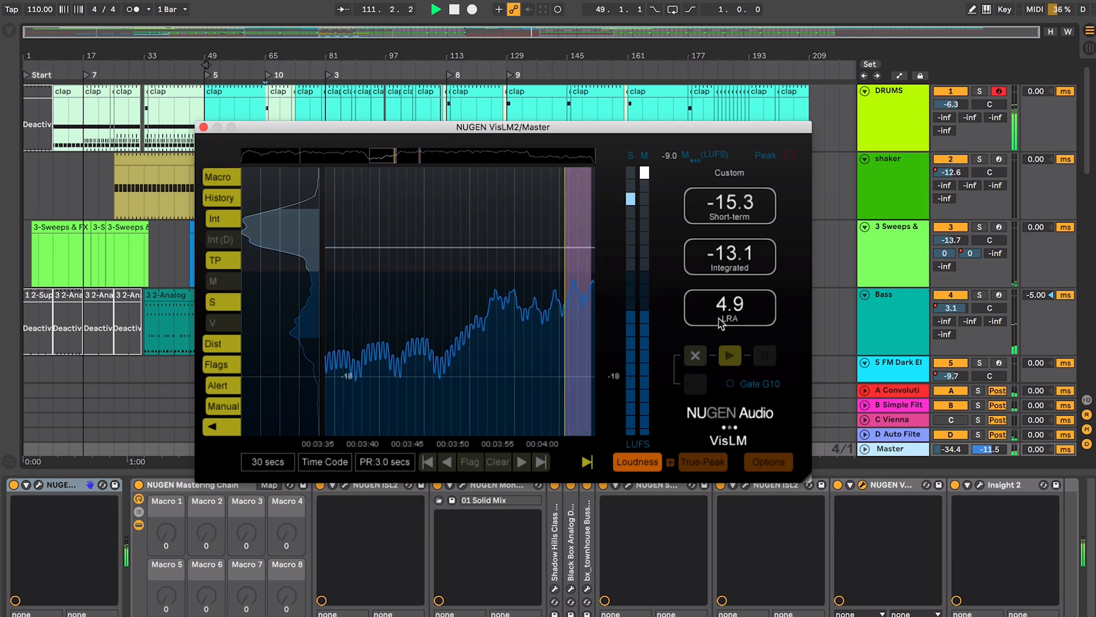
pyautogui.press('space')
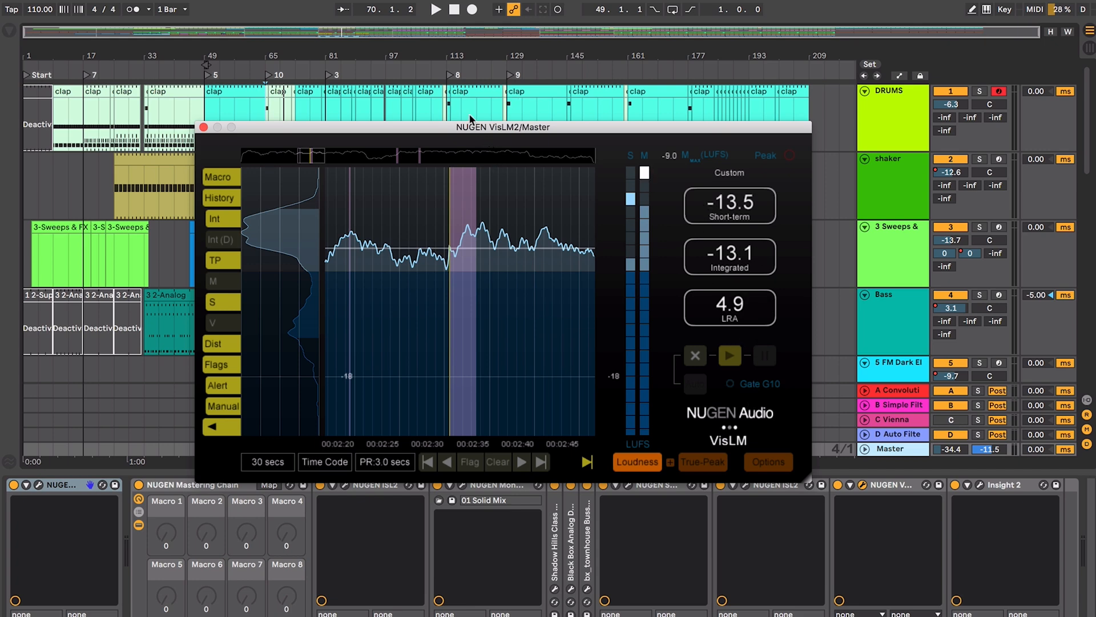
# Step: Move the VisLM window to the top left and enlarge it
pyautogui.moveTo(478, 129); pyautogui.dragTo(324, 26)
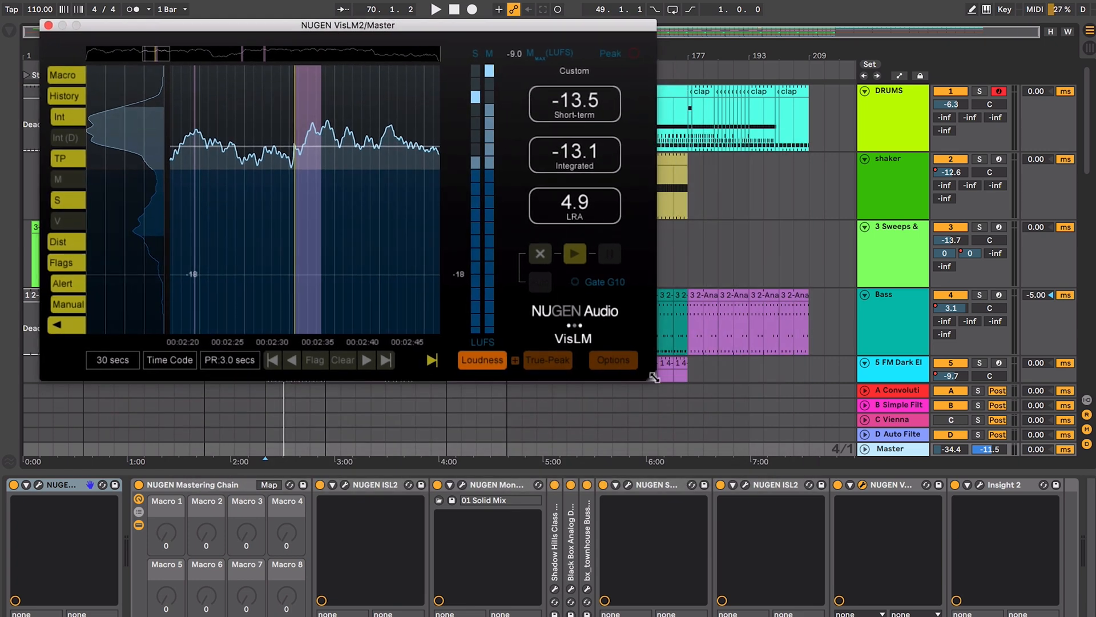
pyautogui.moveTo(654, 377); pyautogui.dragTo(778, 505)
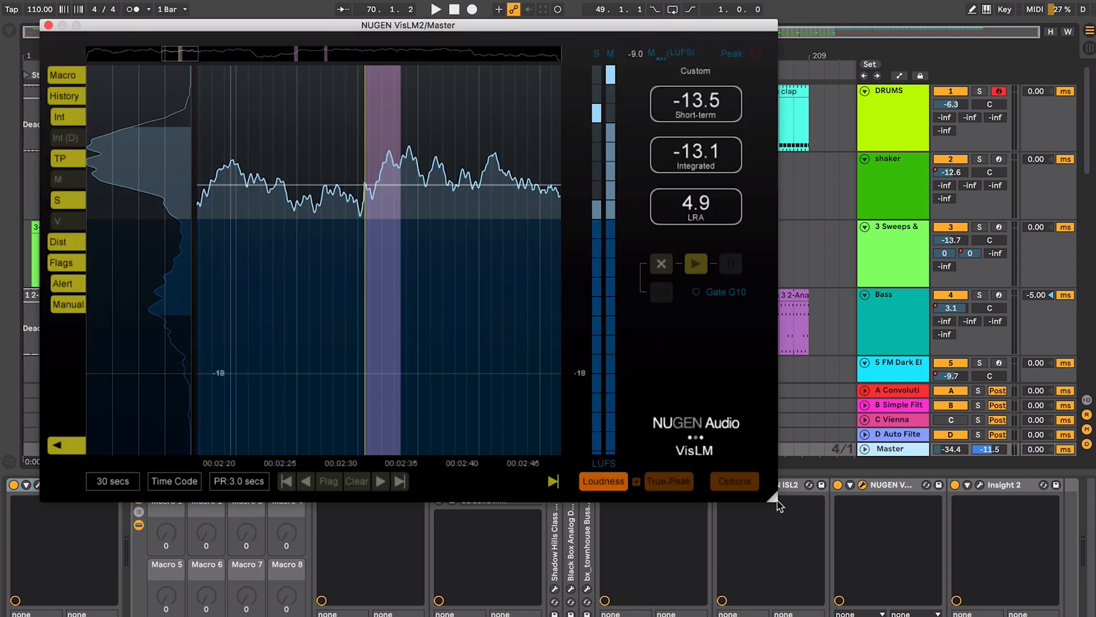
# Step: Add Momentary and Integrated (Dial) readouts via Display Edit, then show short-term max instead of momentary
pyautogui.click(735, 483)
pyautogui.click(735, 258)
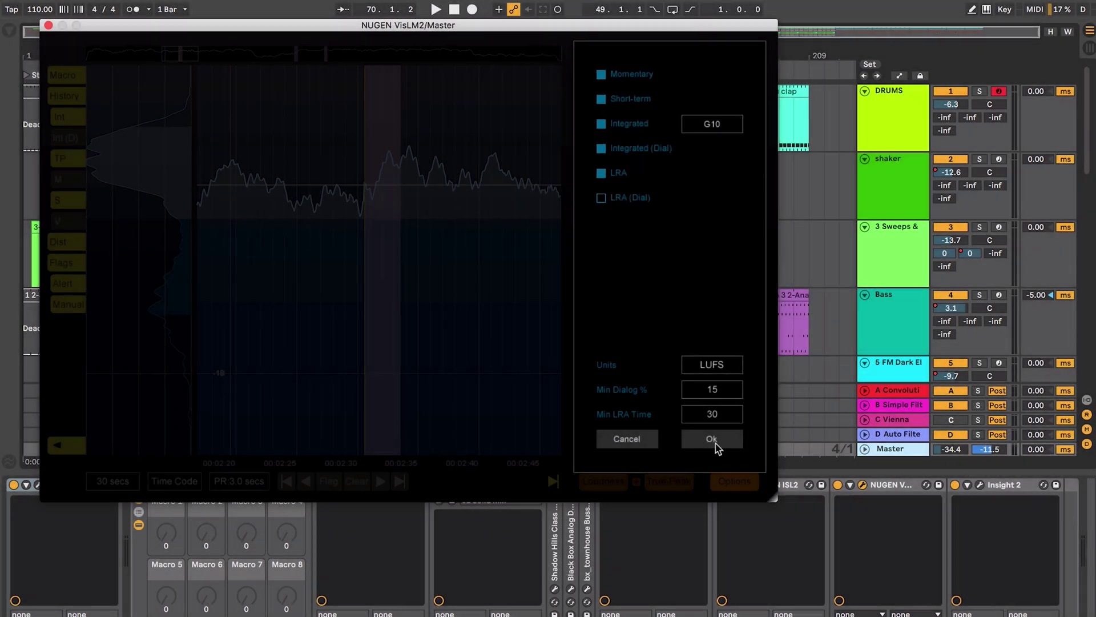
pyautogui.click(712, 441)
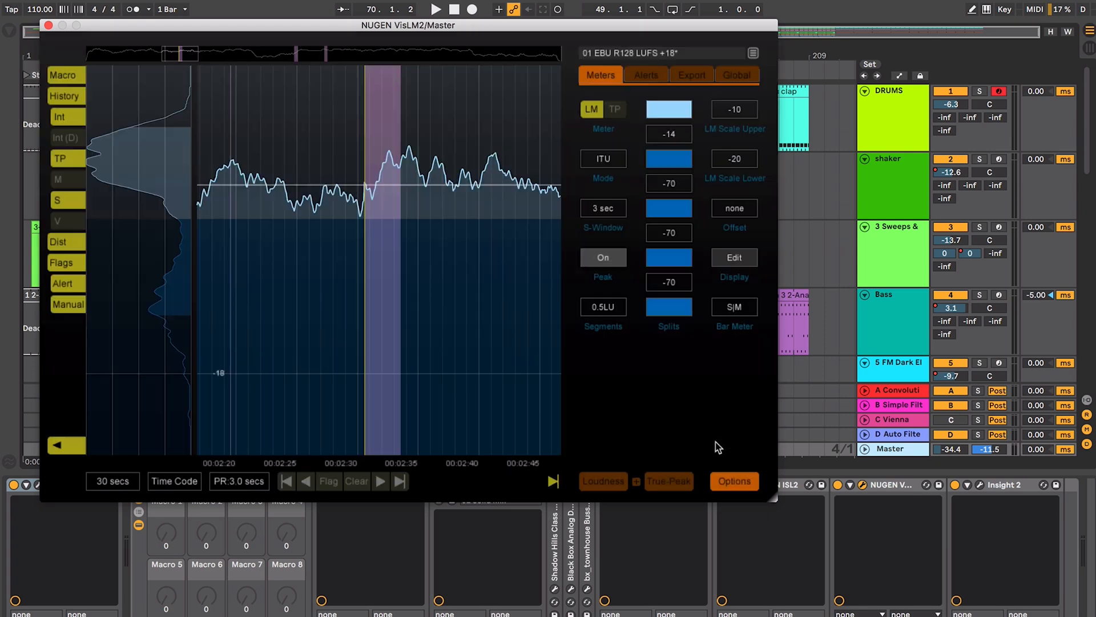
pyautogui.click(604, 482)
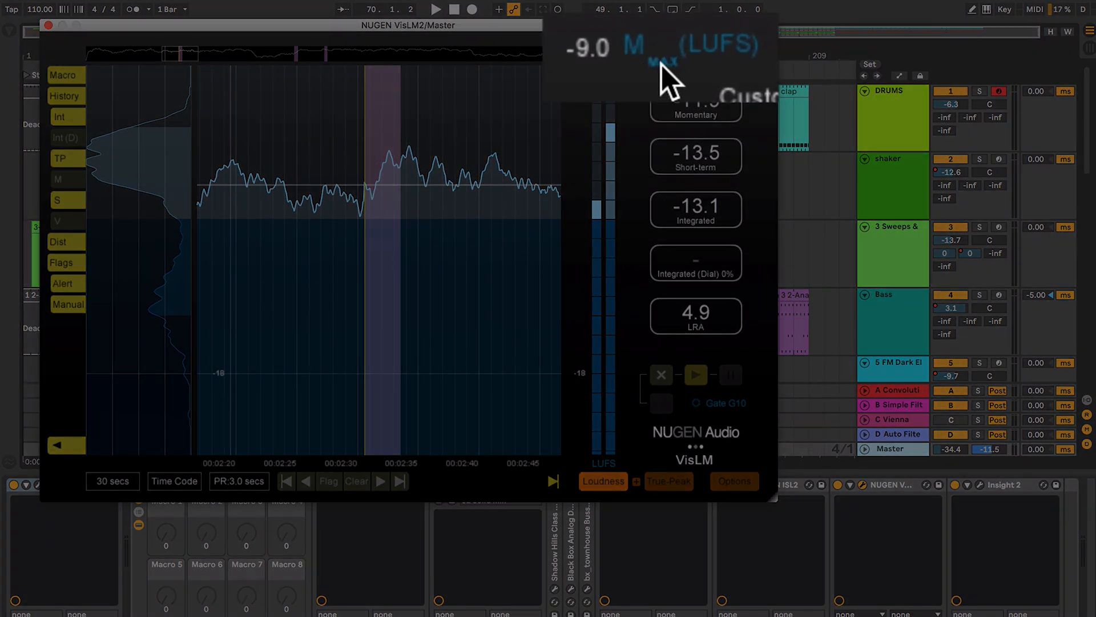
pyautogui.click(636, 43)
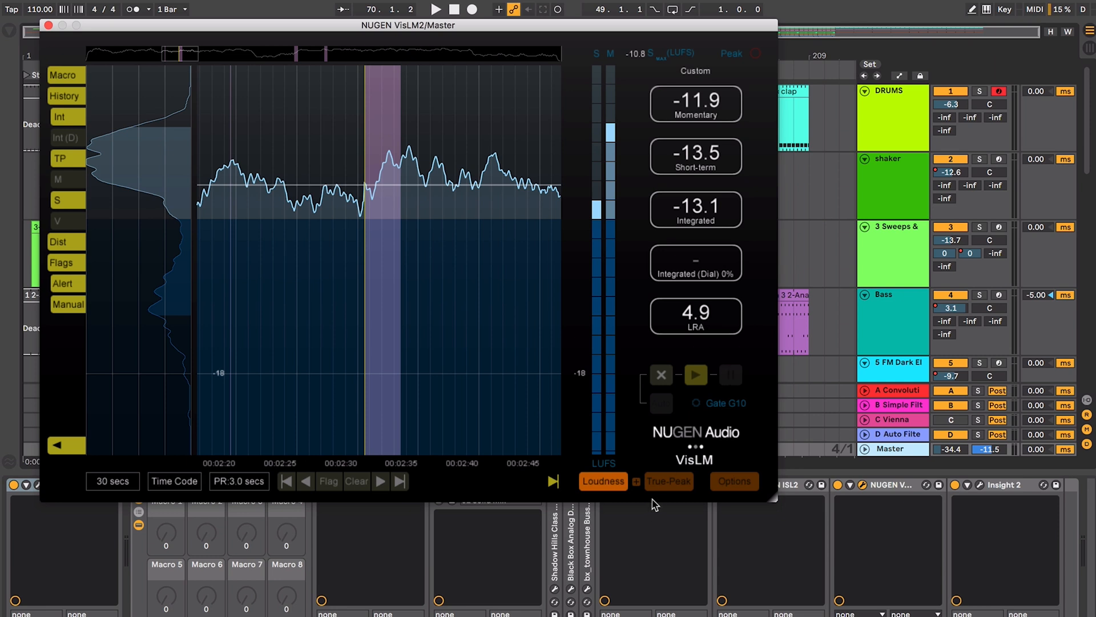
# Step: Play the song on the True-Peak meters, then combine them with the Loudness readouts and replay
pyautogui.click(662, 485)
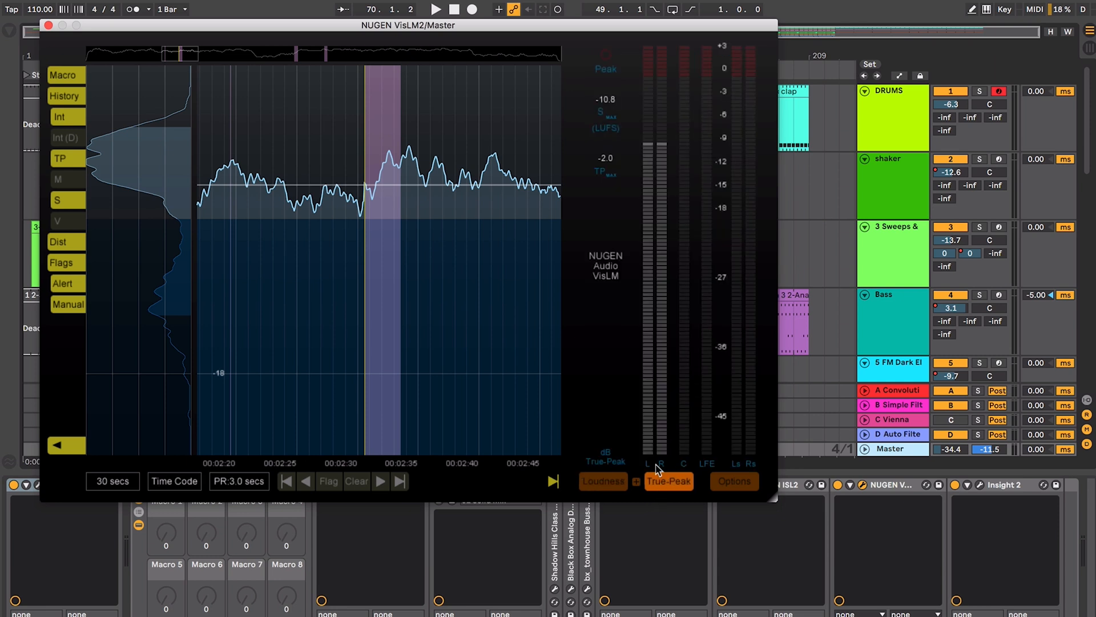
pyautogui.press('space')
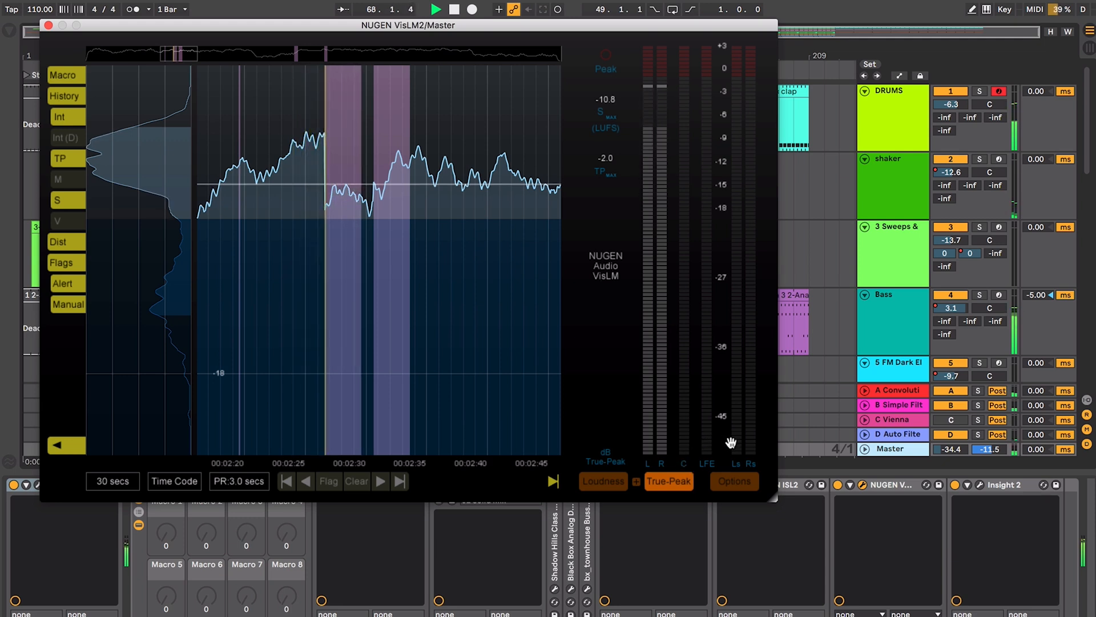
pyautogui.press('space')
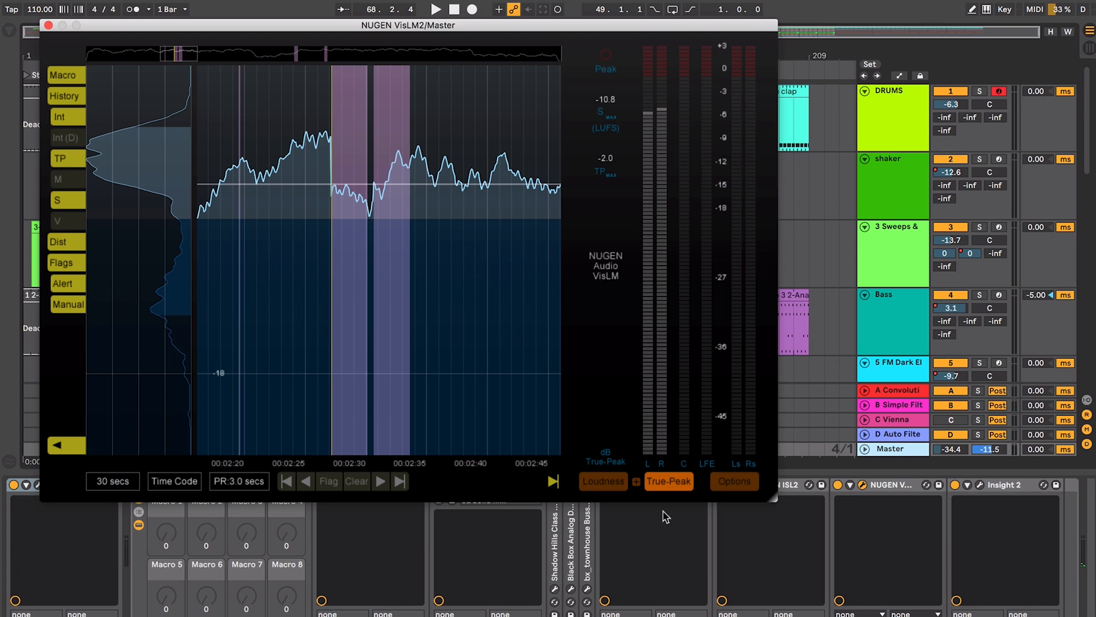
pyautogui.click(637, 484)
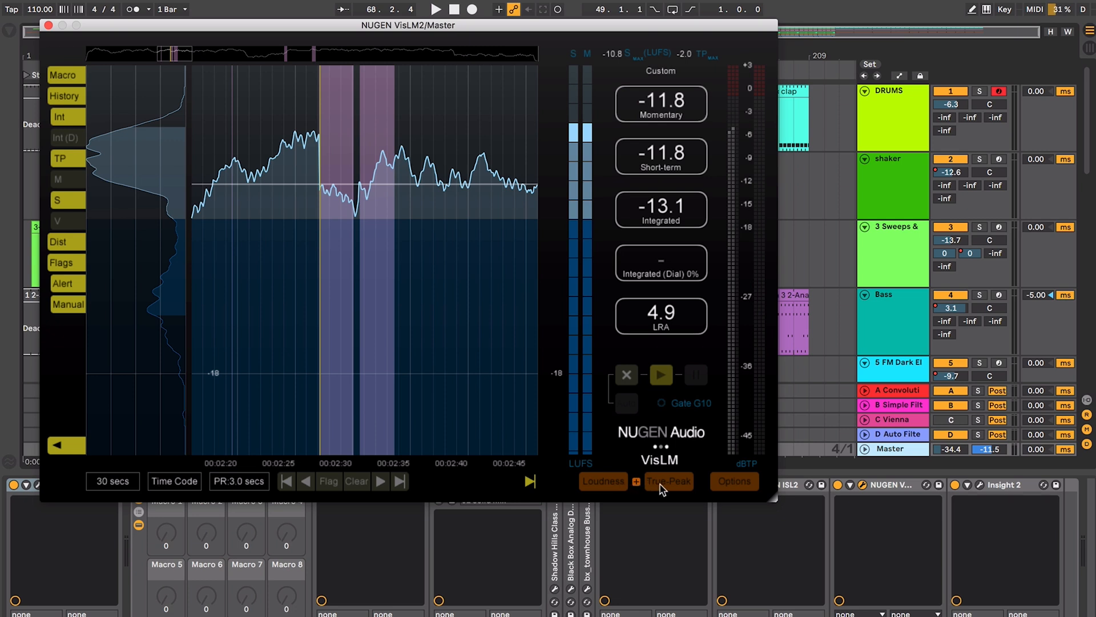
pyautogui.press('space')
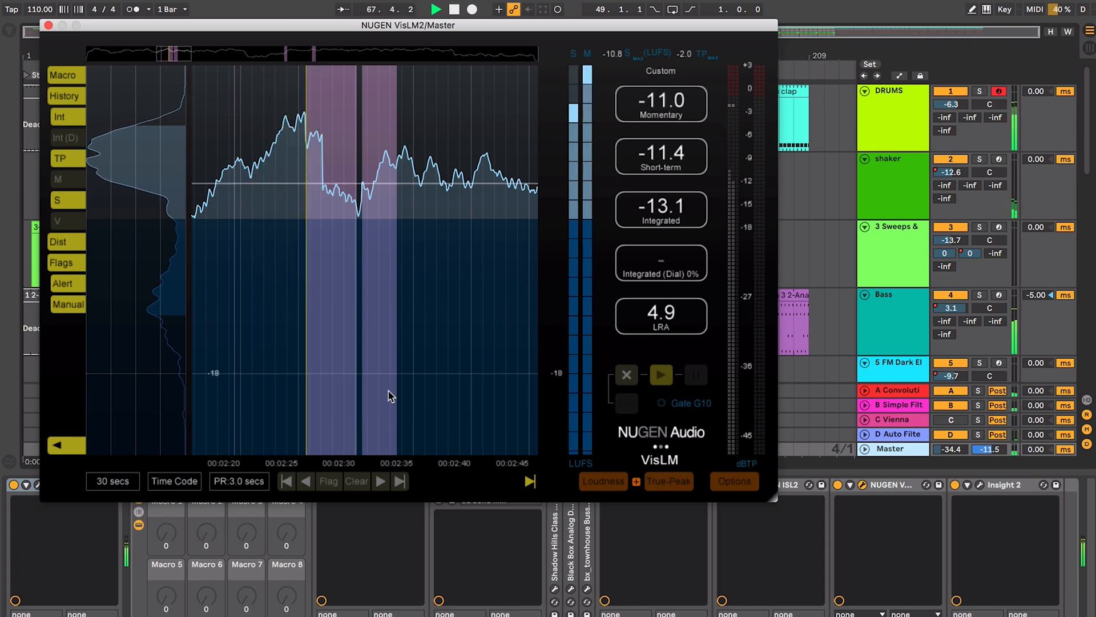
# Step: Hide the integrated line and distribution histogram, then bring up the meter settings
pyautogui.click(59, 117)
pyautogui.click(57, 241)
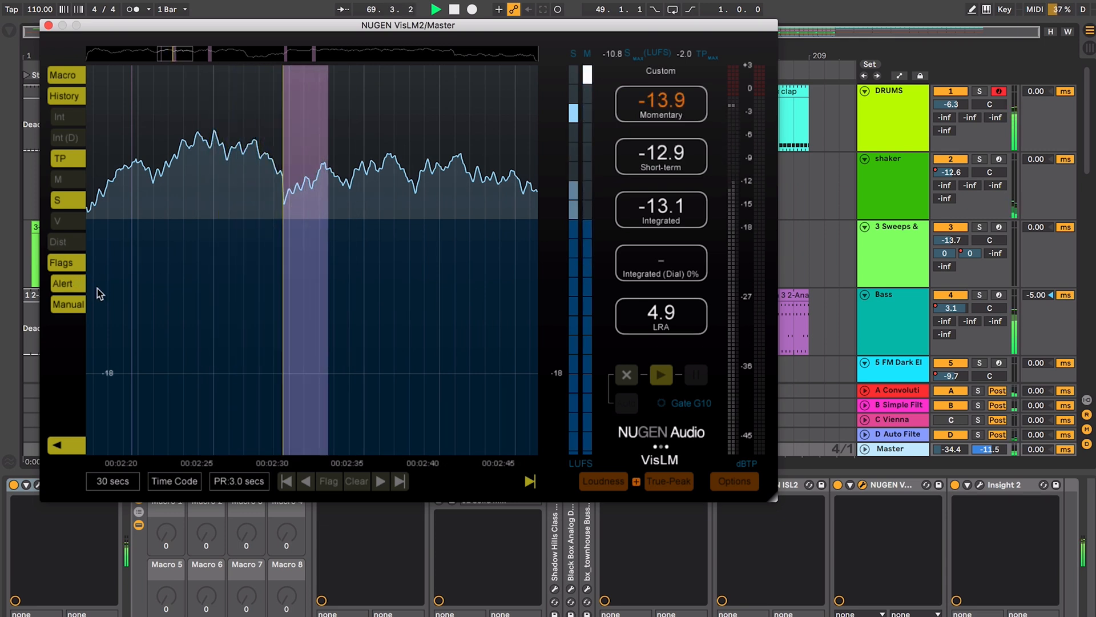
pyautogui.click(733, 482)
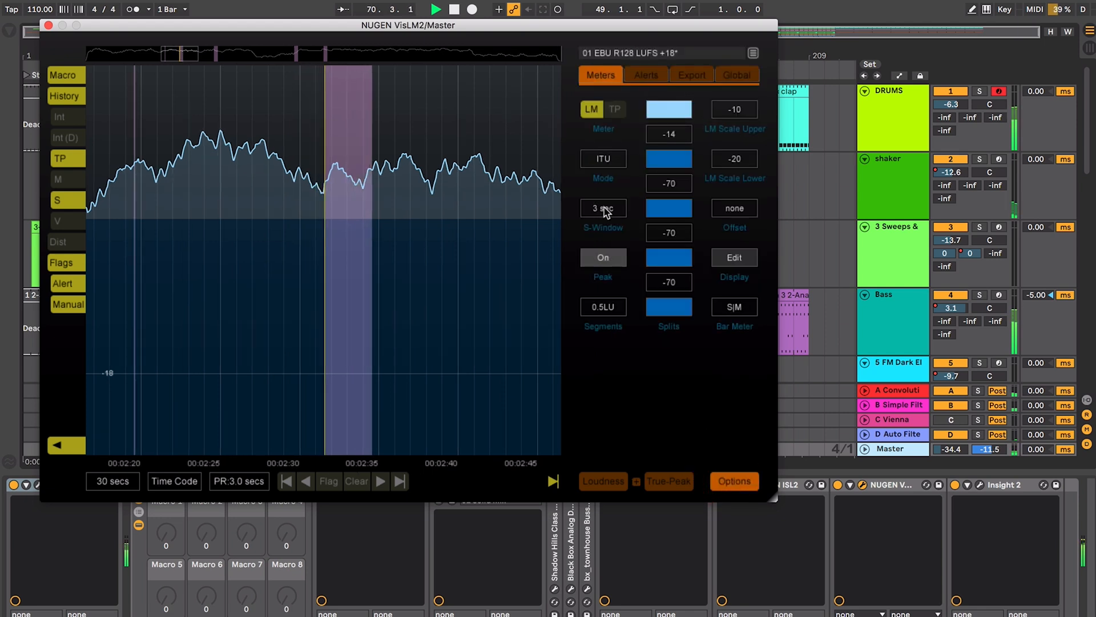
# Step: Raise the momentary loudness alert to -25 LU in the Alerts settings and stop playback
pyautogui.click(645, 77)
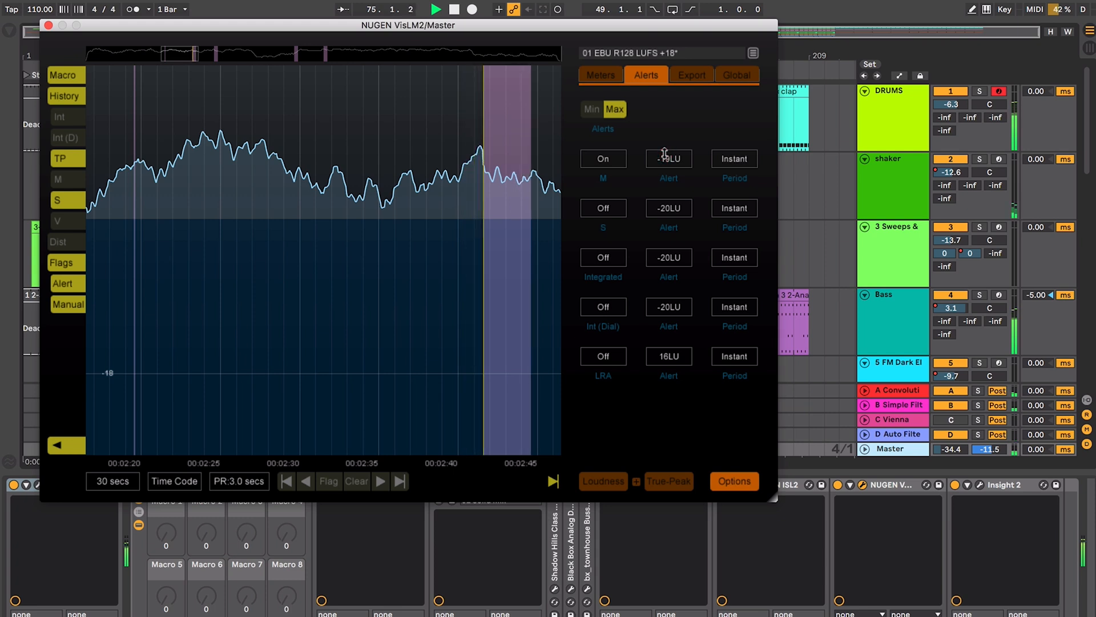
pyautogui.scroll(-2, 666, 155)
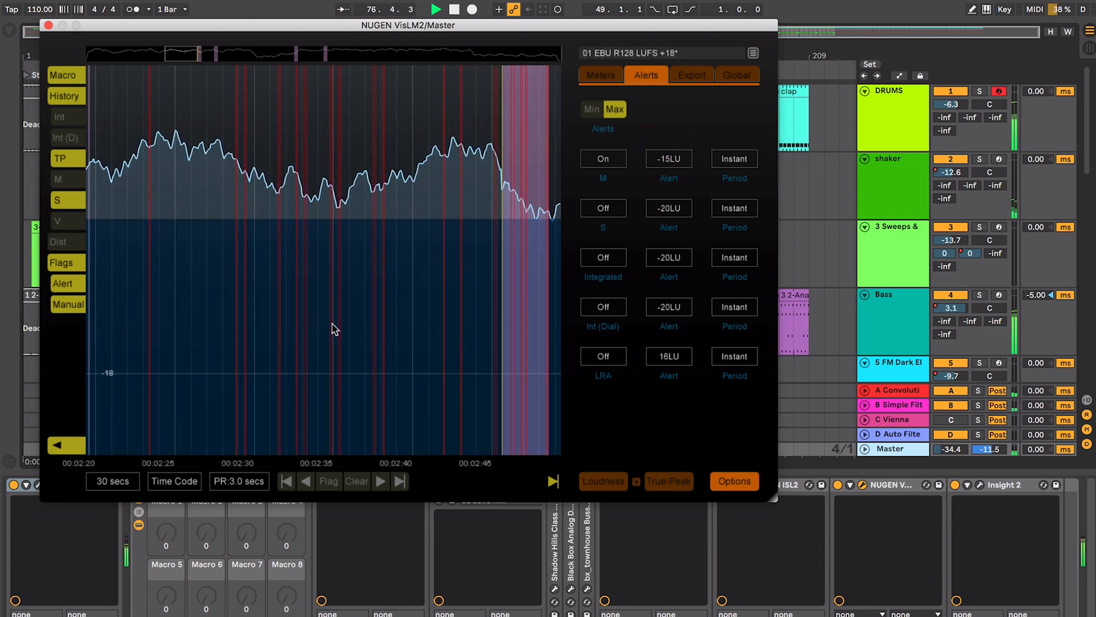
pyautogui.press('space')
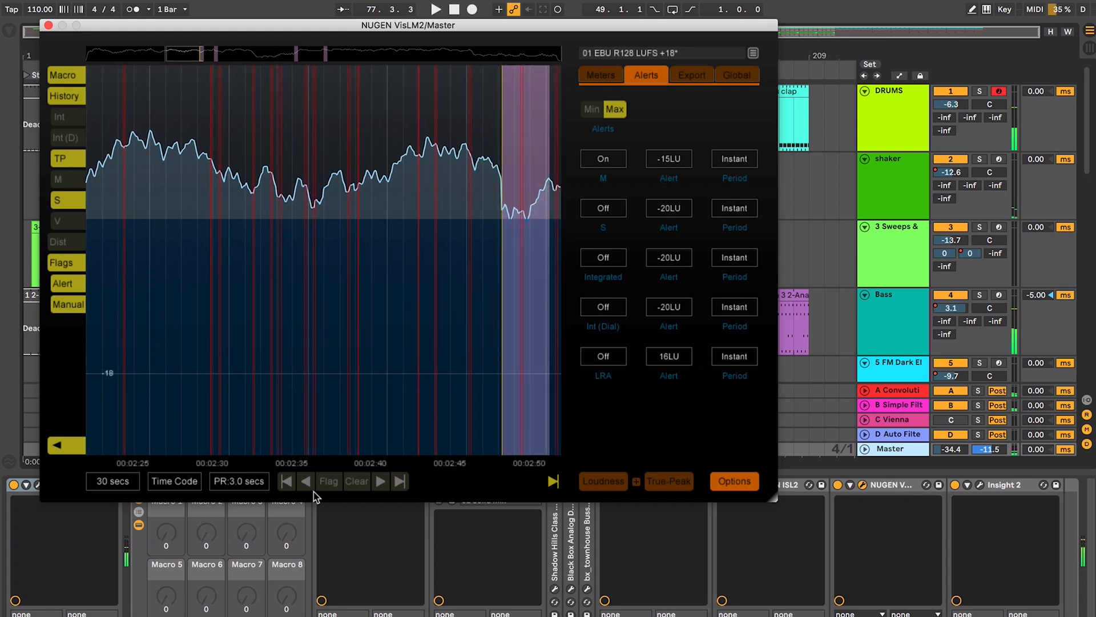
# Step: Step through flagged loudness events, remove the Flags markers from the history, and go to Export
pyautogui.click(380, 483)
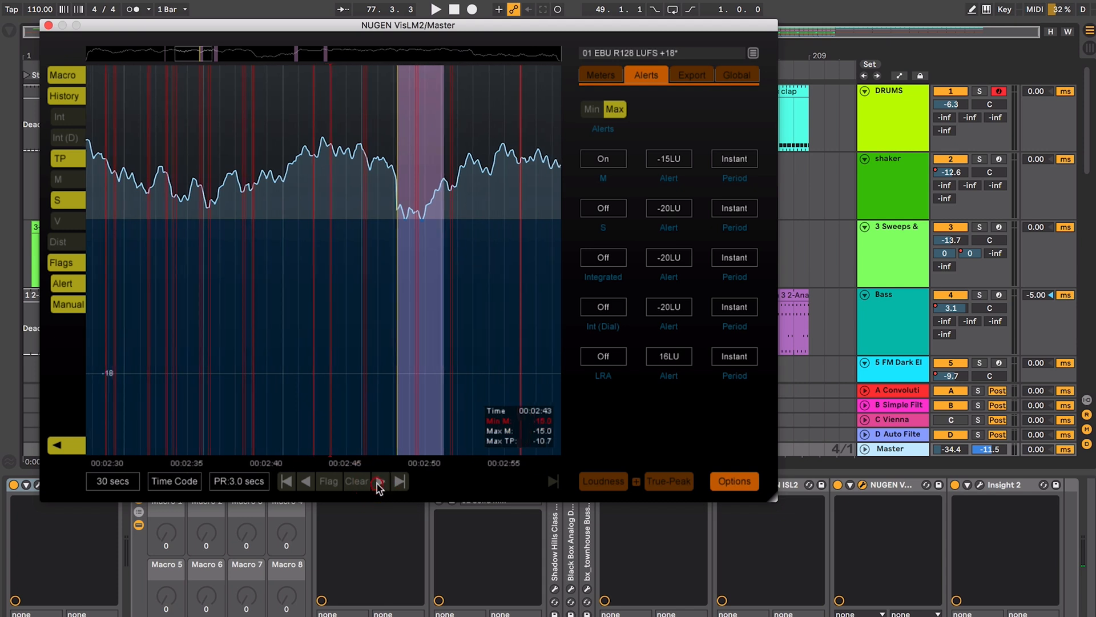
pyautogui.click(380, 484)
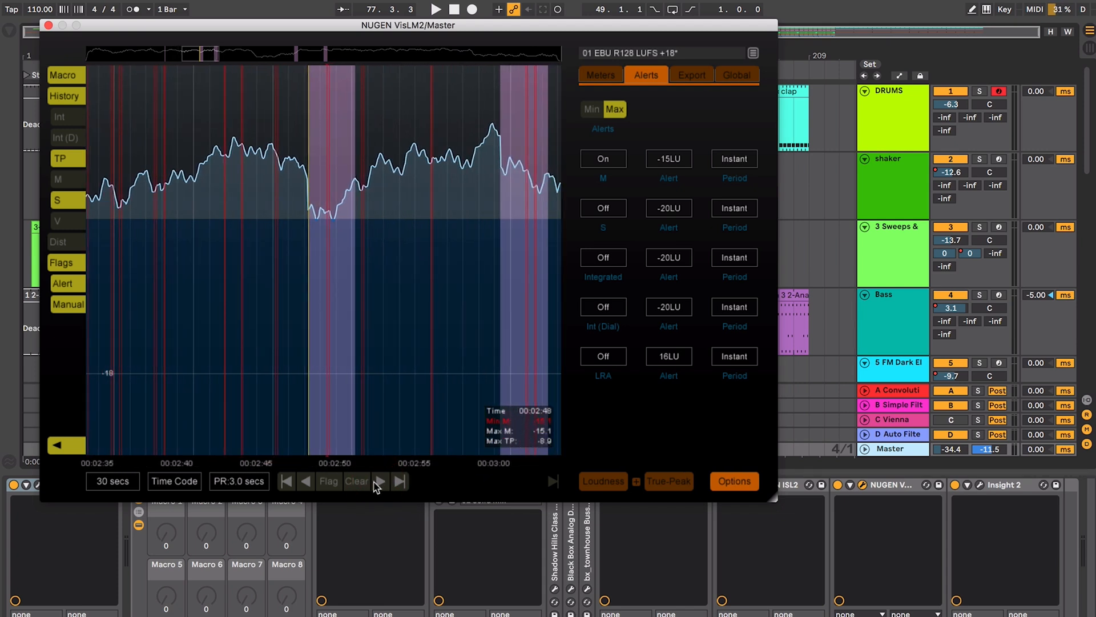
pyautogui.click(381, 485)
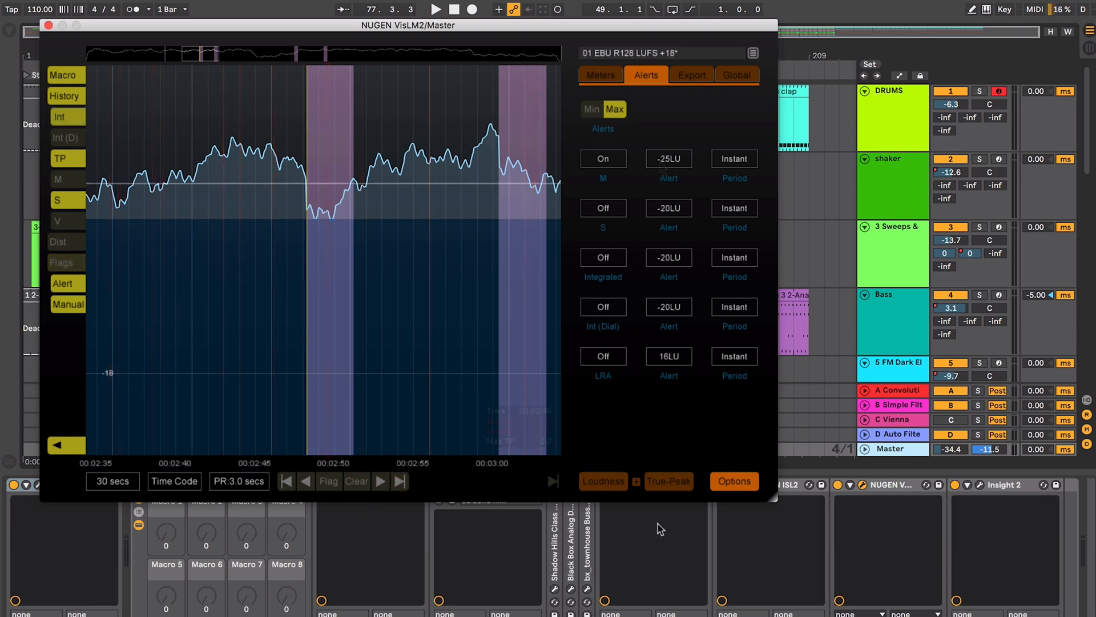
pyautogui.click(683, 82)
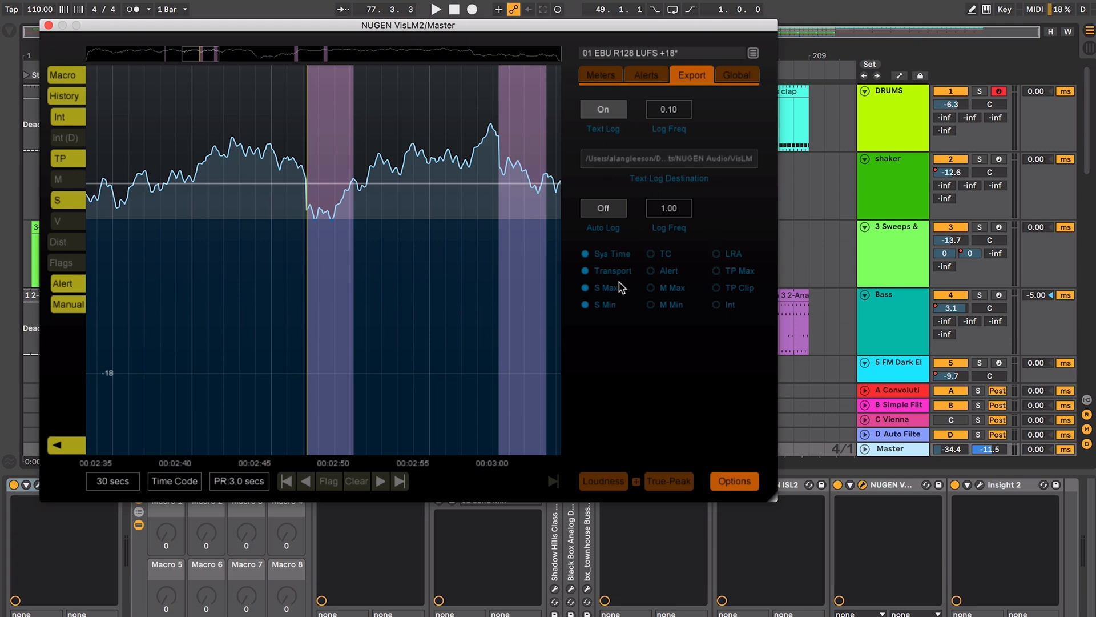
# Step: Log timecode, alerts and momentary max/min in the export text log, then move to Global settings
pyautogui.click(652, 254)
pyautogui.click(652, 270)
pyautogui.click(652, 288)
pyautogui.click(728, 77)
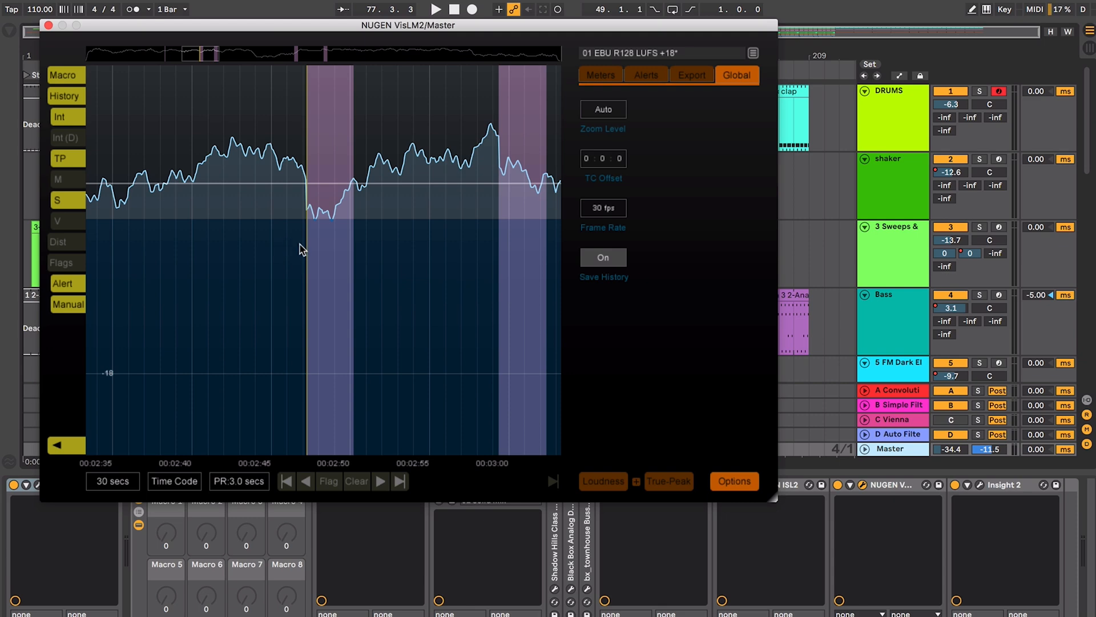
# Step: Close the settings so VisLM shows its loudness history and readouts again
pyautogui.click(596, 75)
pyautogui.click(734, 481)
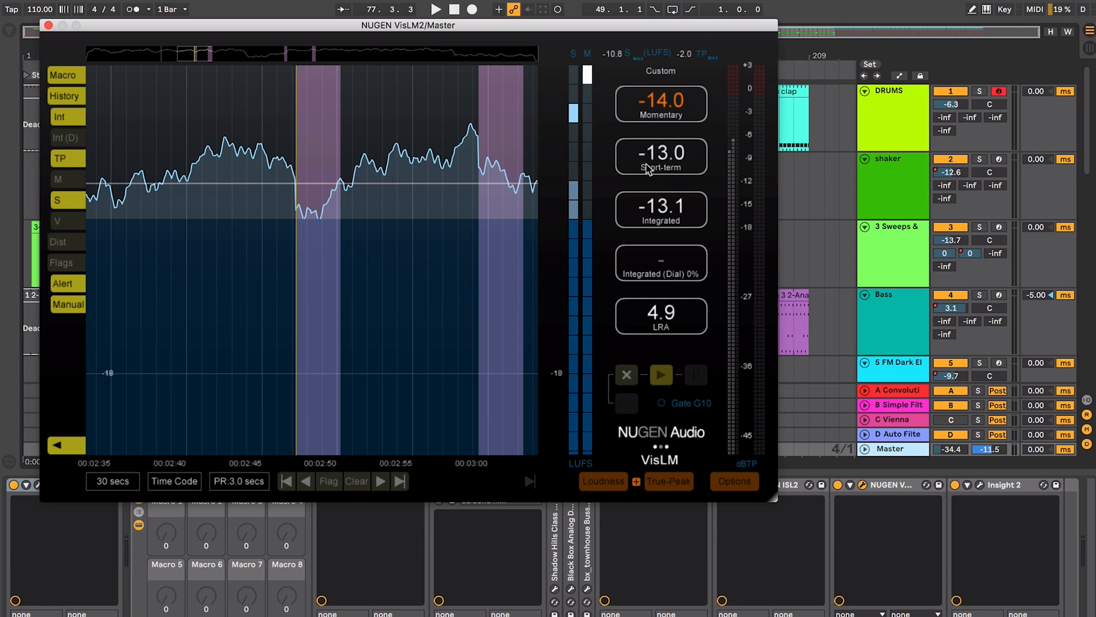
pyautogui.click(591, 157)
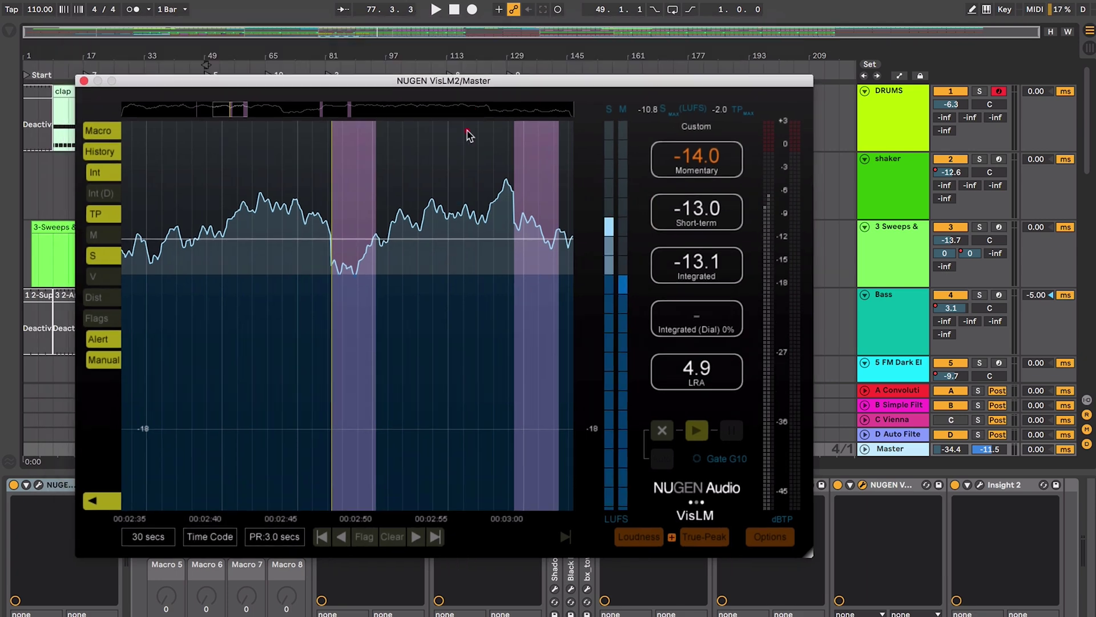
# Step: Zoom the arrangement to bars 42–55 and play from inside the blue sweep clip
pyautogui.moveTo(427, 39); pyautogui.dragTo(472, 293)
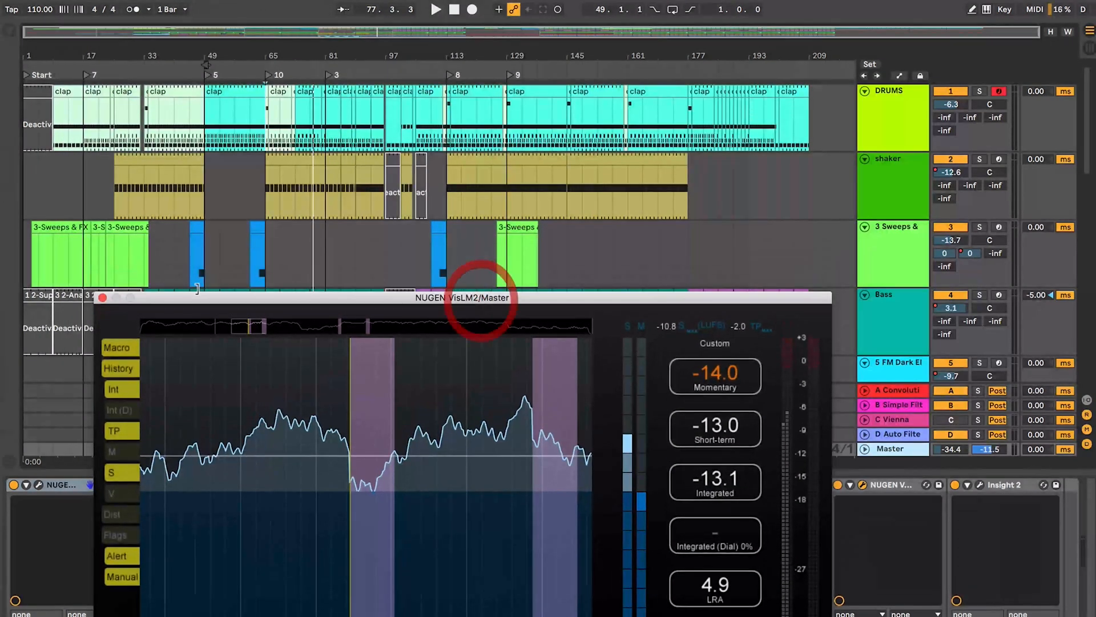
pyautogui.moveTo(189, 52); pyautogui.dragTo(219, 271)
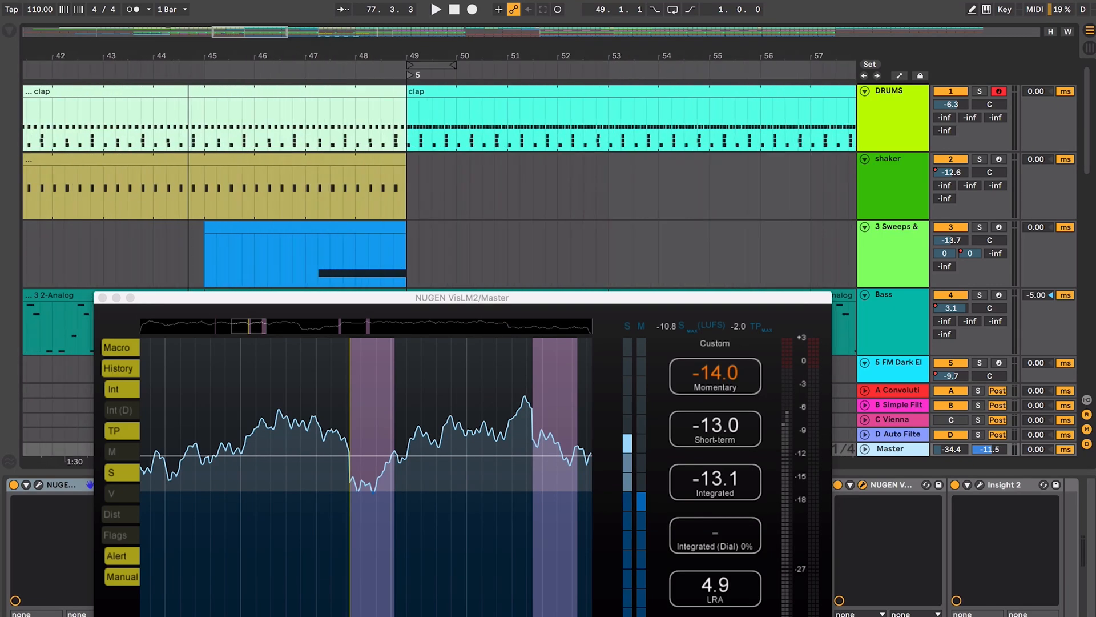
pyautogui.click(286, 258)
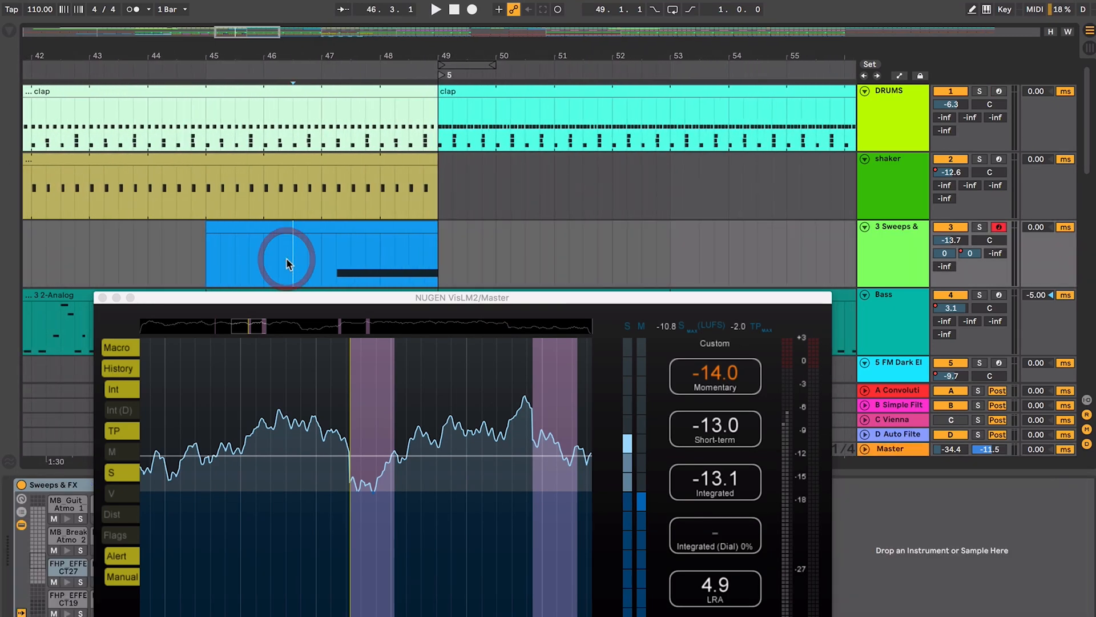
pyautogui.press('space')
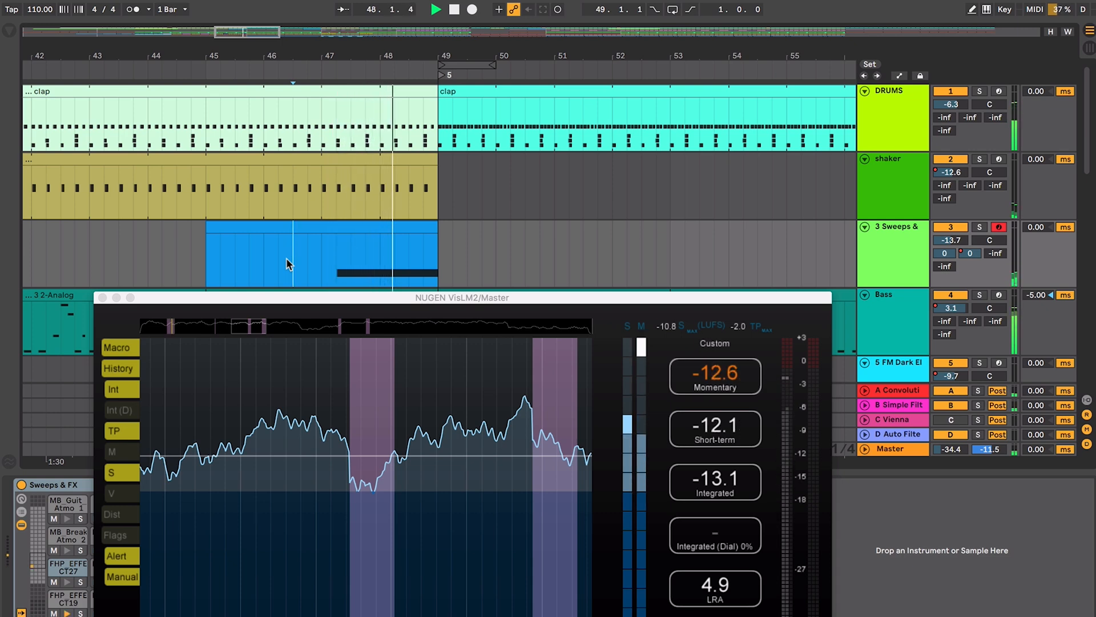
# Step: Reposition the meter window, jump its history to now, and bring up track 3's volume automation options
pyautogui.moveTo(423, 298); pyautogui.dragTo(408, 231)
pyautogui.moveTo(376, 157); pyautogui.dragTo(372, 64)
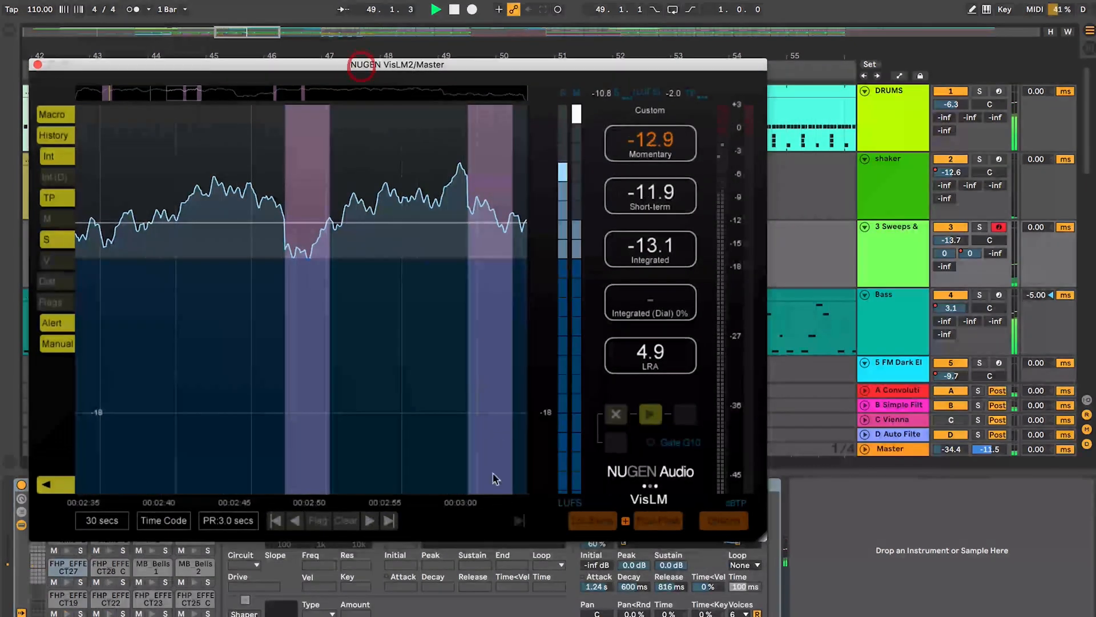
pyautogui.click(520, 520)
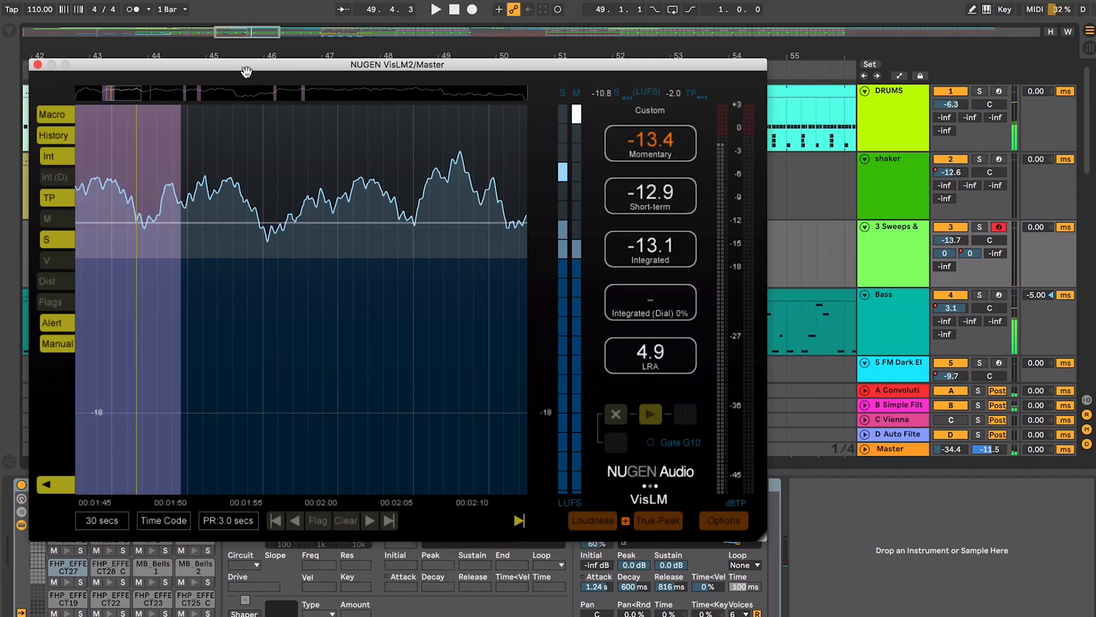
pyautogui.moveTo(247, 64); pyautogui.dragTo(420, 356)
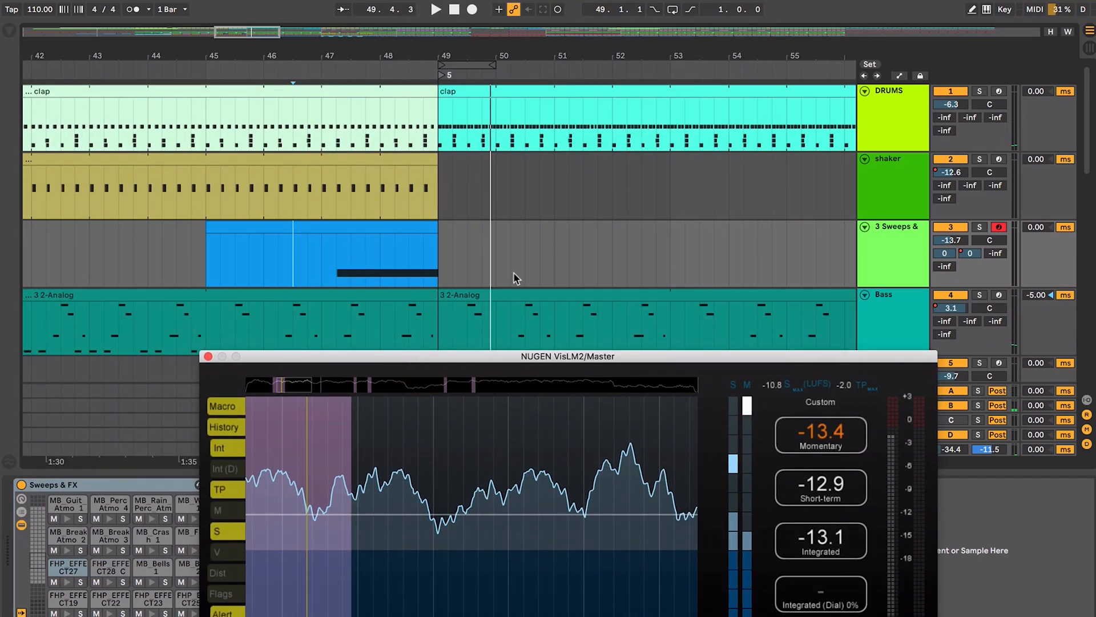
pyautogui.rightClick(953, 240)
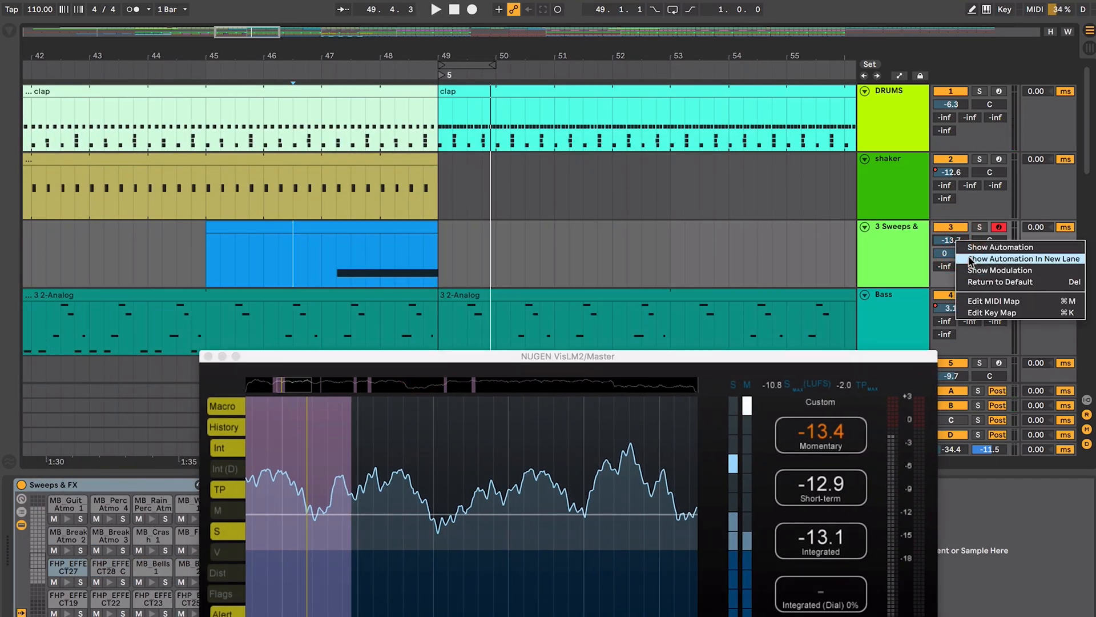
# Step: Show track 3's volume automation in a new lane and dip bars 47–49 to about -17.9 dB
pyautogui.click(973, 258)
pyautogui.moveTo(322, 273)
pyautogui.mouseDown()
pyautogui.moveTo(446, 272)
pyautogui.moveTo(451, 262)
pyautogui.mouseUp()
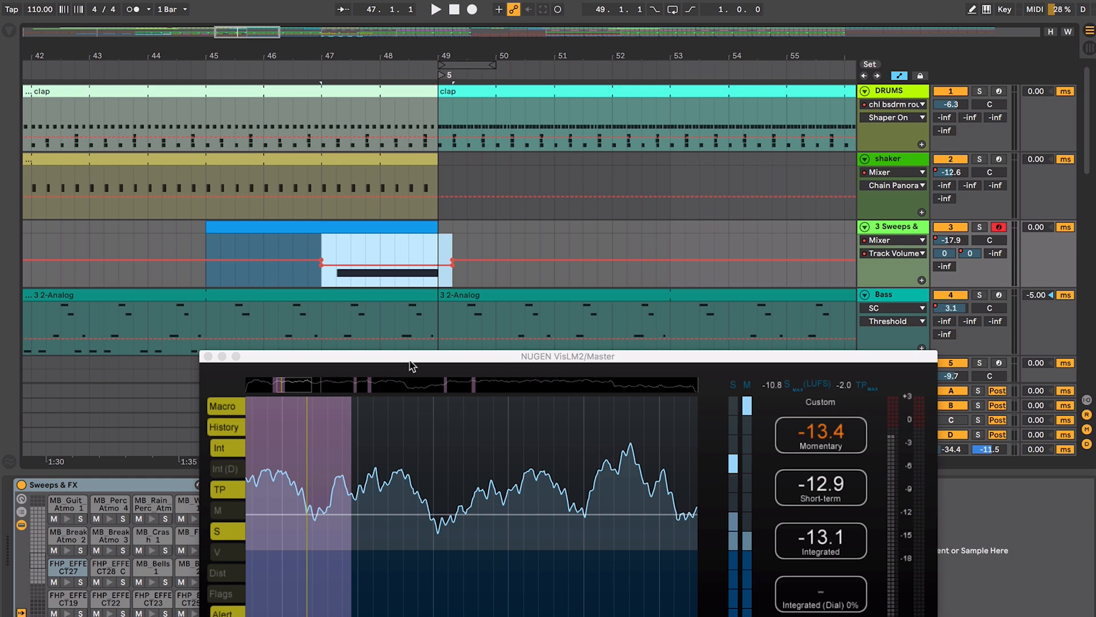
pyautogui.moveTo(411, 359)
pyautogui.mouseDown()
pyautogui.moveTo(381, 275)
pyautogui.moveTo(536, 306)
pyautogui.moveTo(529, 300)
pyautogui.mouseUp()
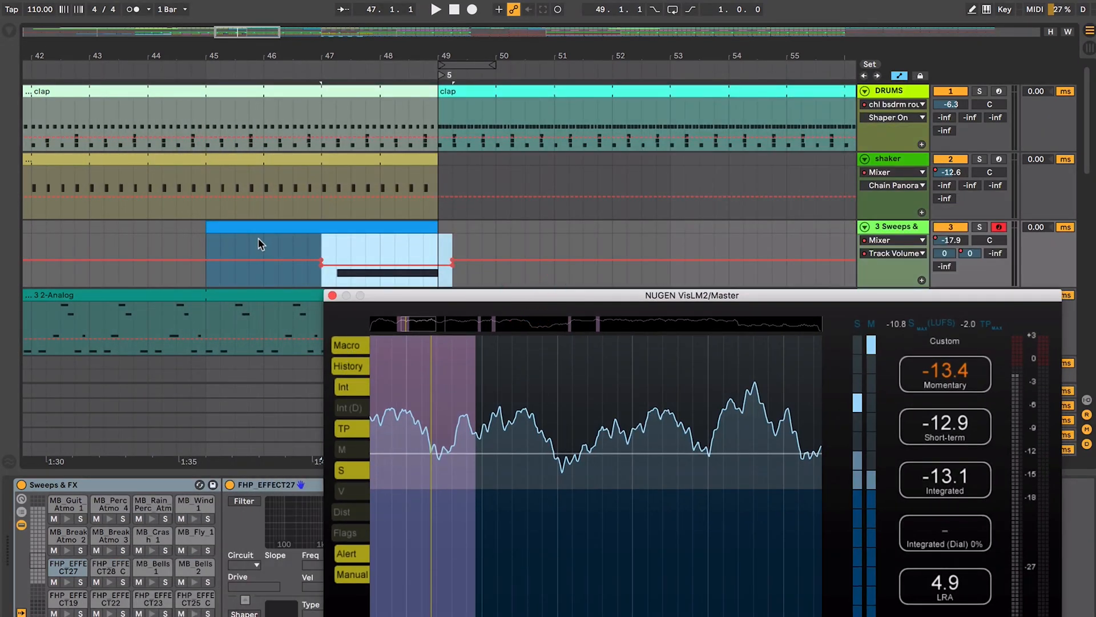
# Step: Play back from before the volume dip and zoom out to bars 33–185
pyautogui.click(225, 250)
pyautogui.press('space')
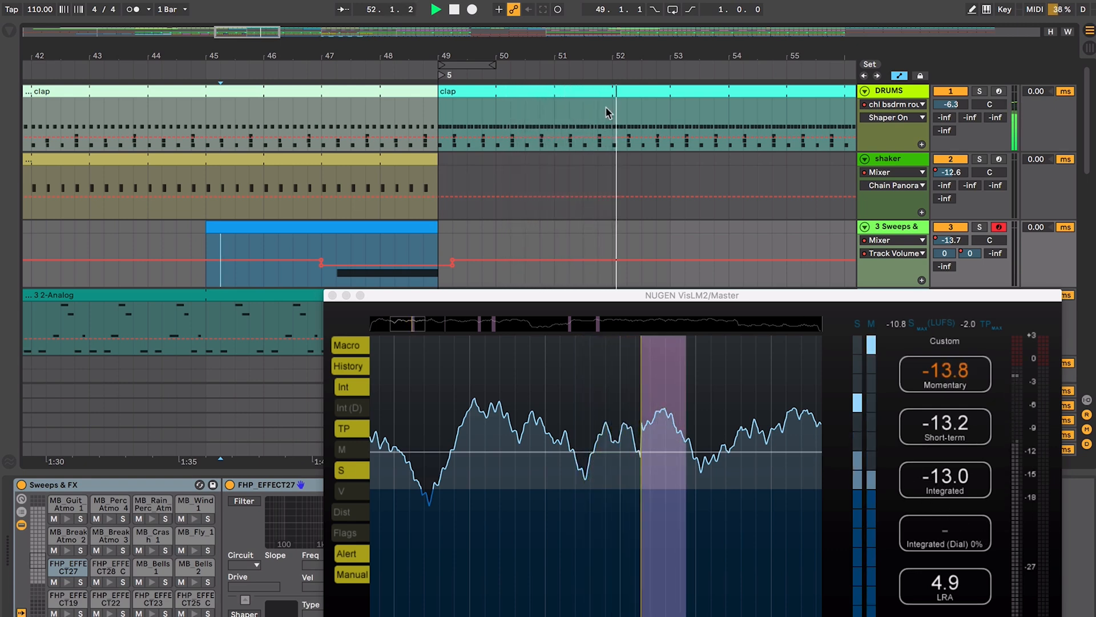
pyautogui.moveTo(589, 50); pyautogui.dragTo(318, 366)
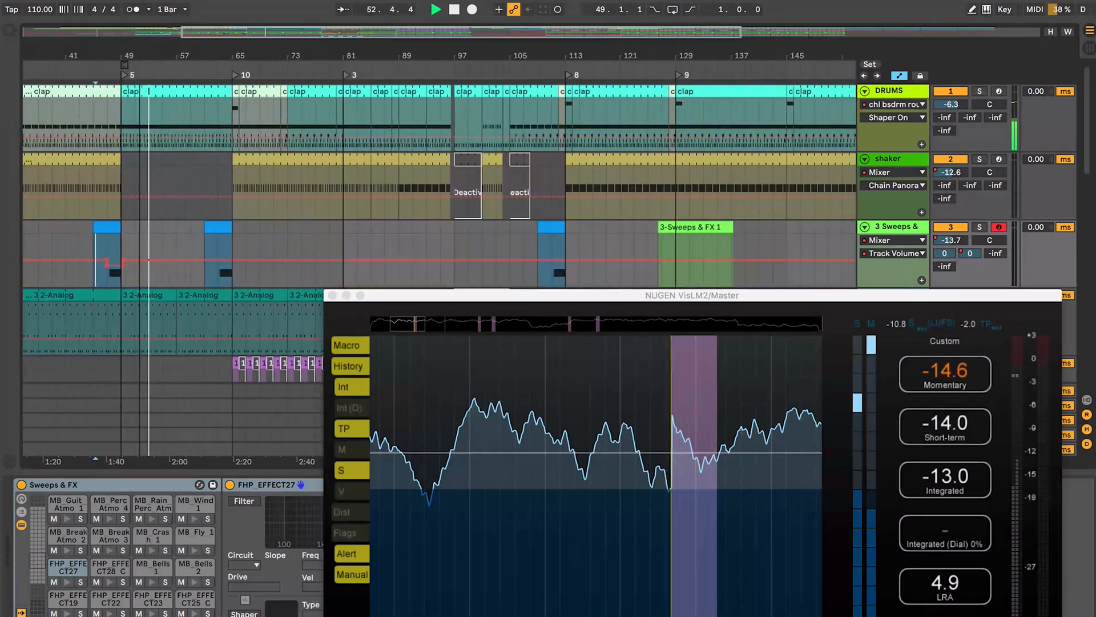
# Step: Close the VisLM window, show the Master track's NUGEN chain and reopen the first VisLM meter
pyautogui.moveTo(441, 295); pyautogui.dragTo(306, 90)
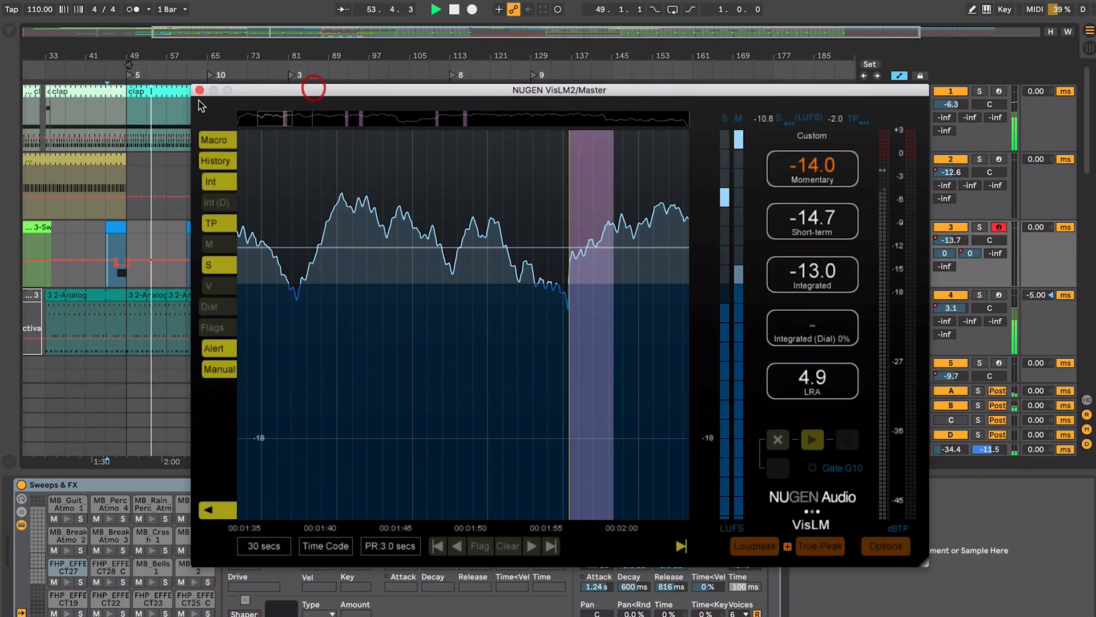
pyautogui.click(199, 92)
pyautogui.click(889, 448)
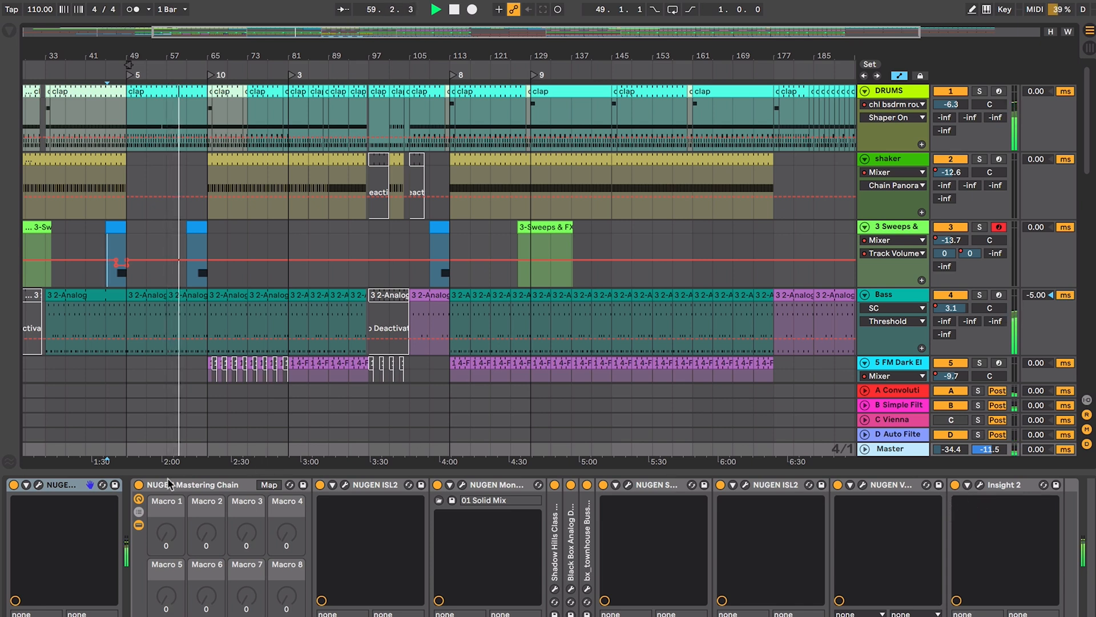
pyautogui.click(38, 485)
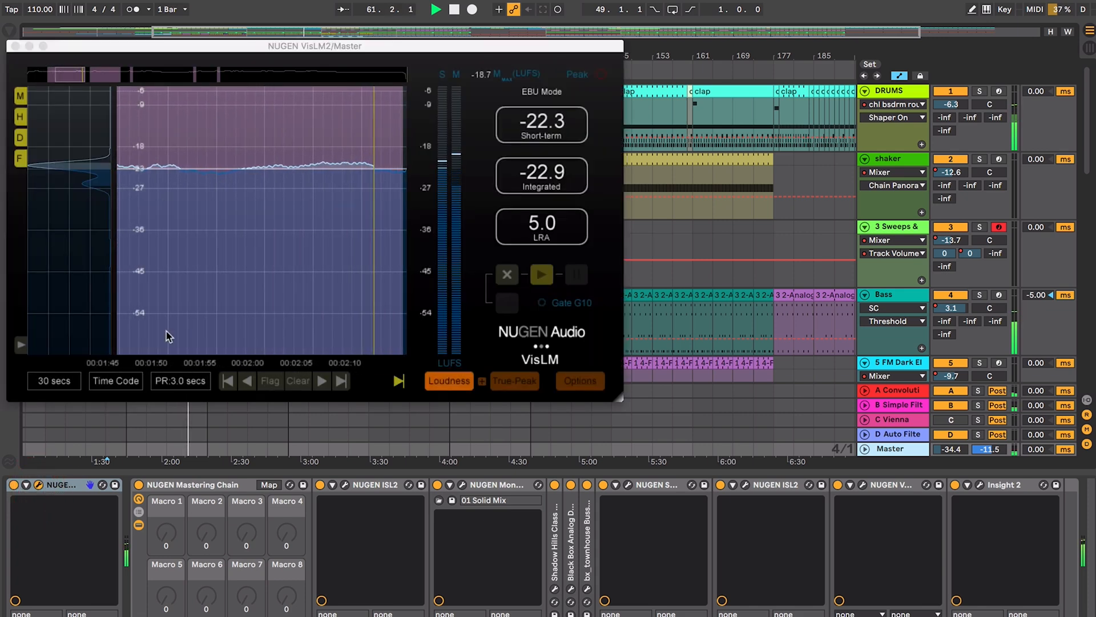
# Step: Set the first meter's history to 4 mins, stop playback, and bring up the second VisLM meter
pyautogui.click(53, 383)
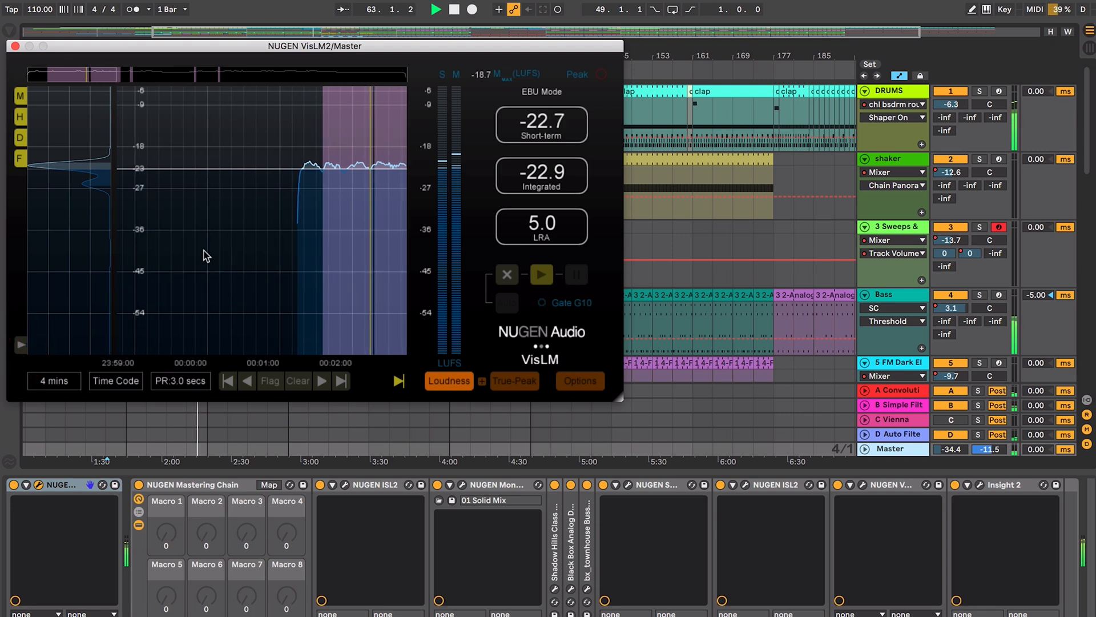
pyautogui.press('space')
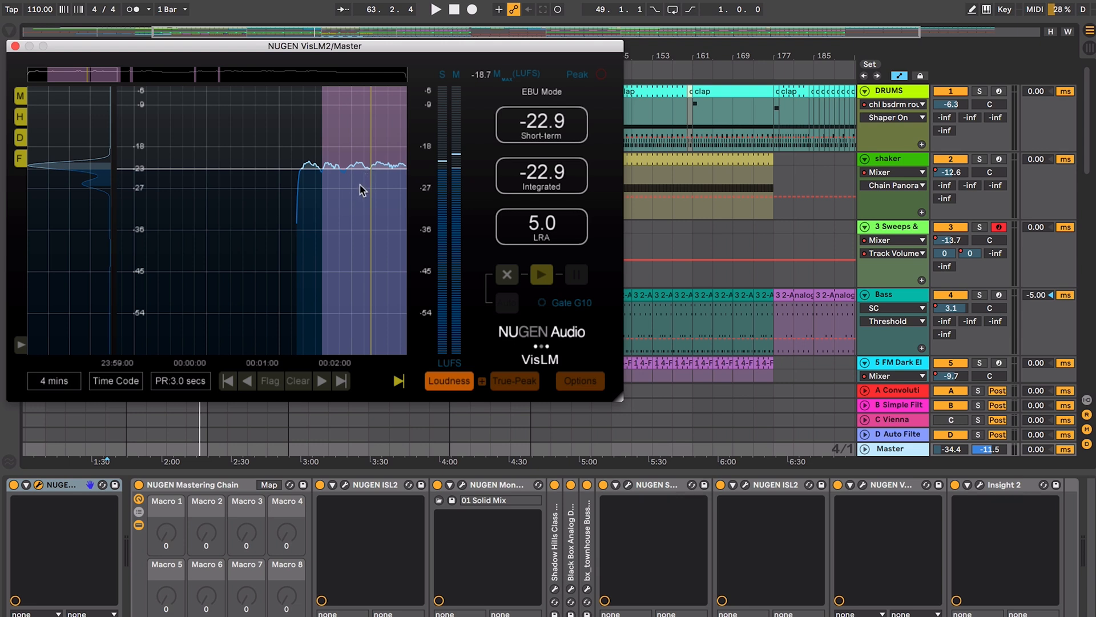
pyautogui.click(863, 485)
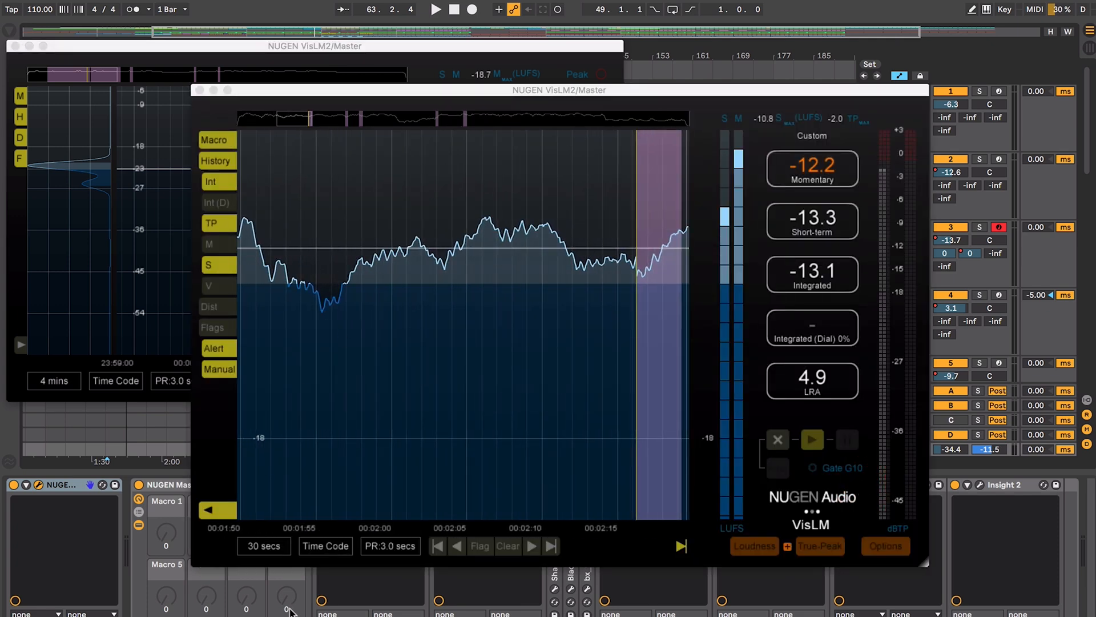
# Step: Set the second meter's history to 4 mins, scroll to later loudness history and show its Options settings
pyautogui.click(257, 545)
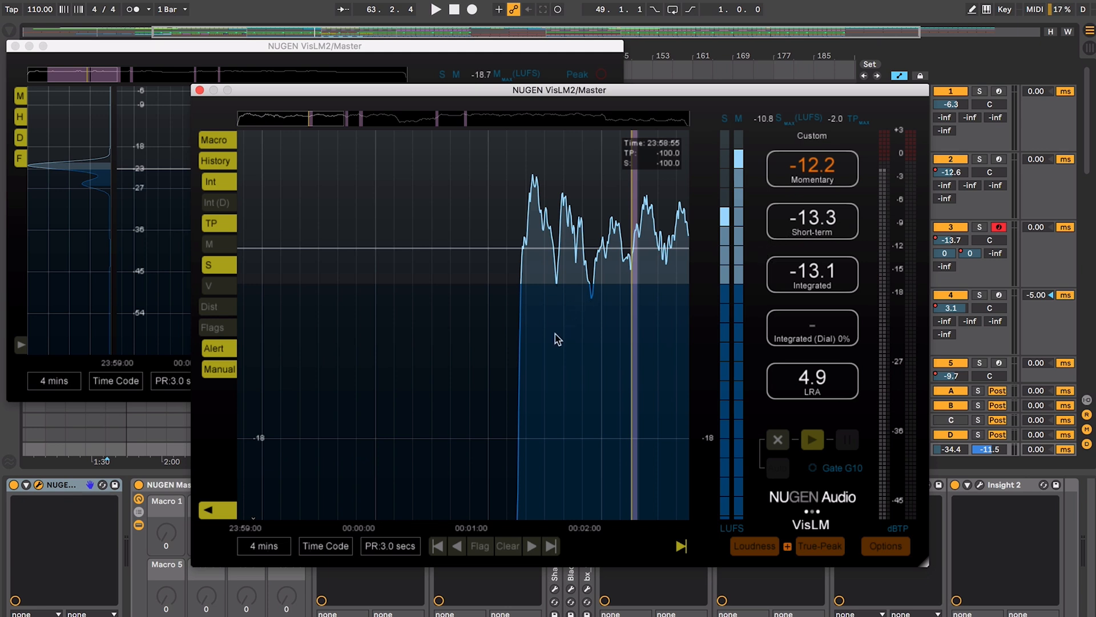
pyautogui.moveTo(615, 343); pyautogui.dragTo(253, 384)
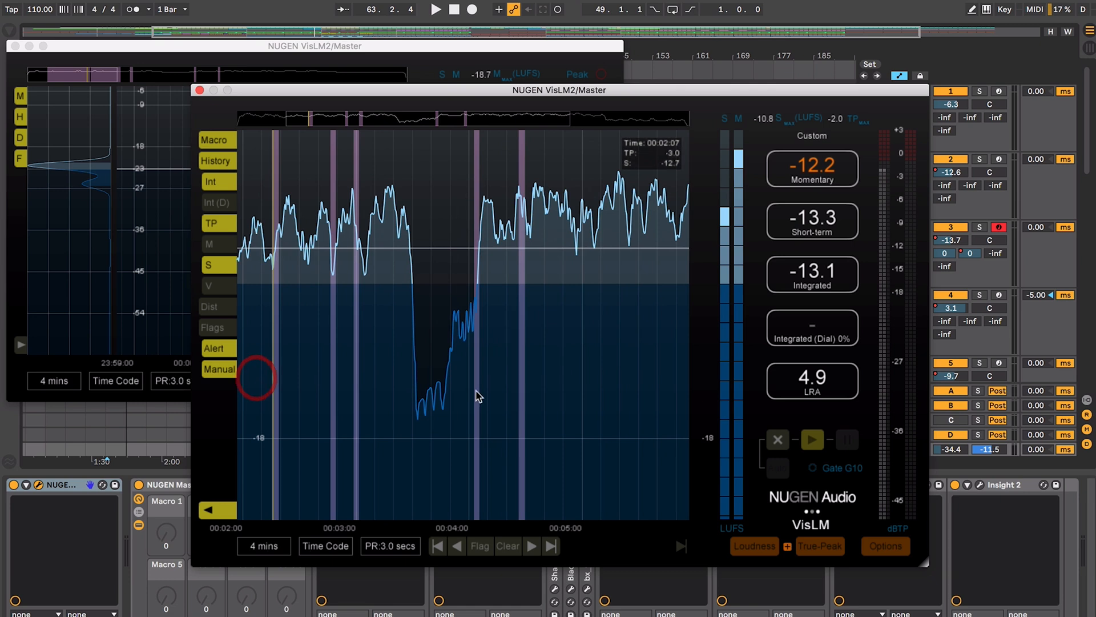
pyautogui.hscroll(5, 476, 396)
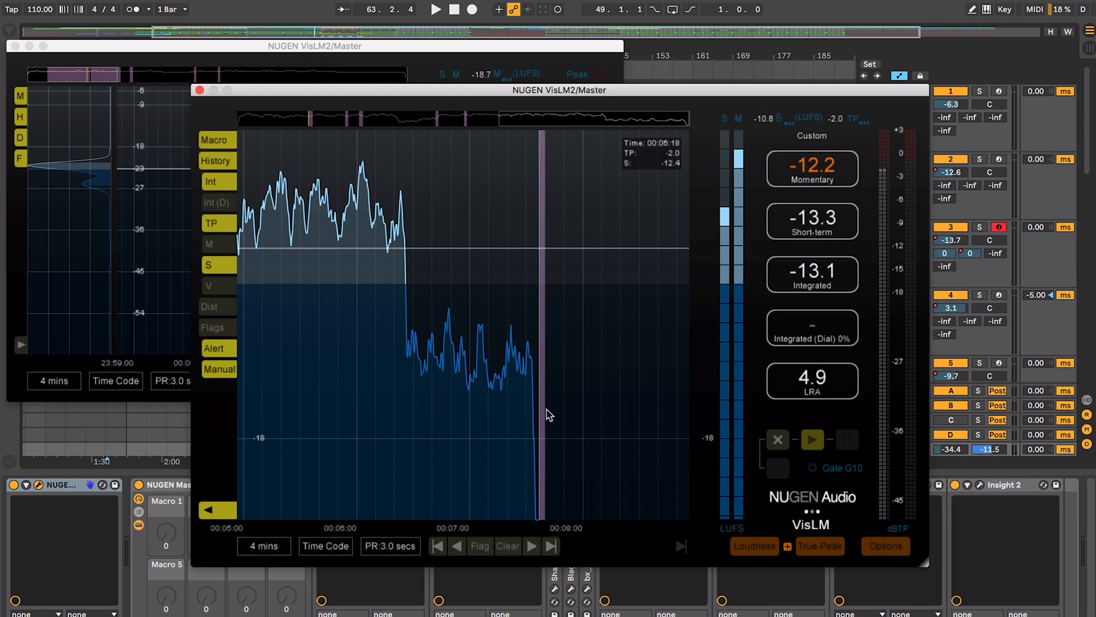
pyautogui.click(884, 546)
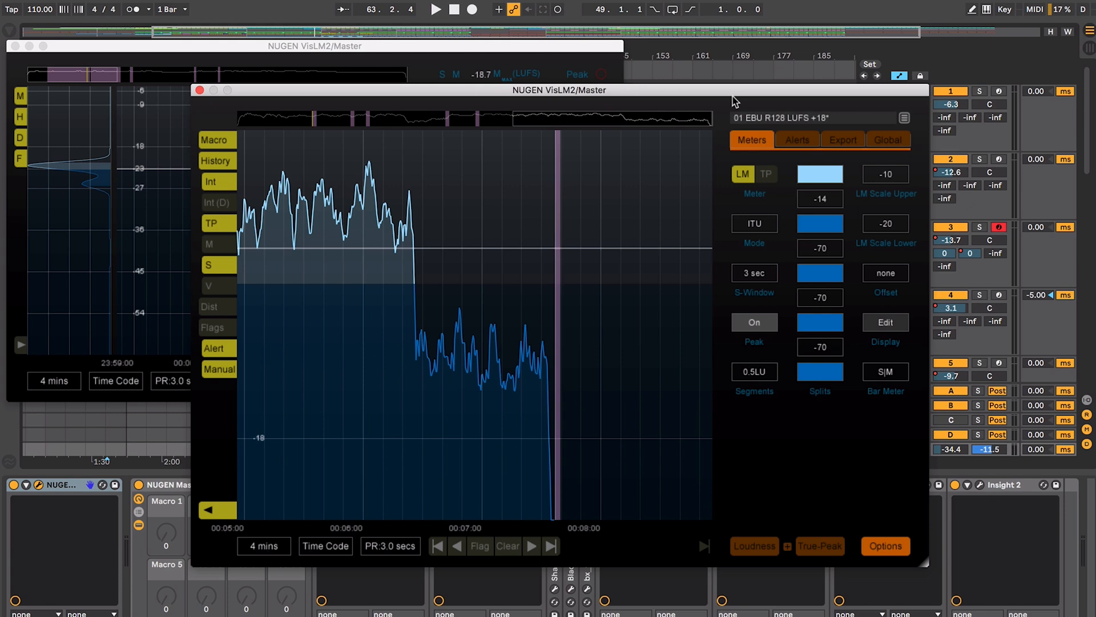
pyautogui.moveTo(721, 96); pyautogui.dragTo(621, 100)
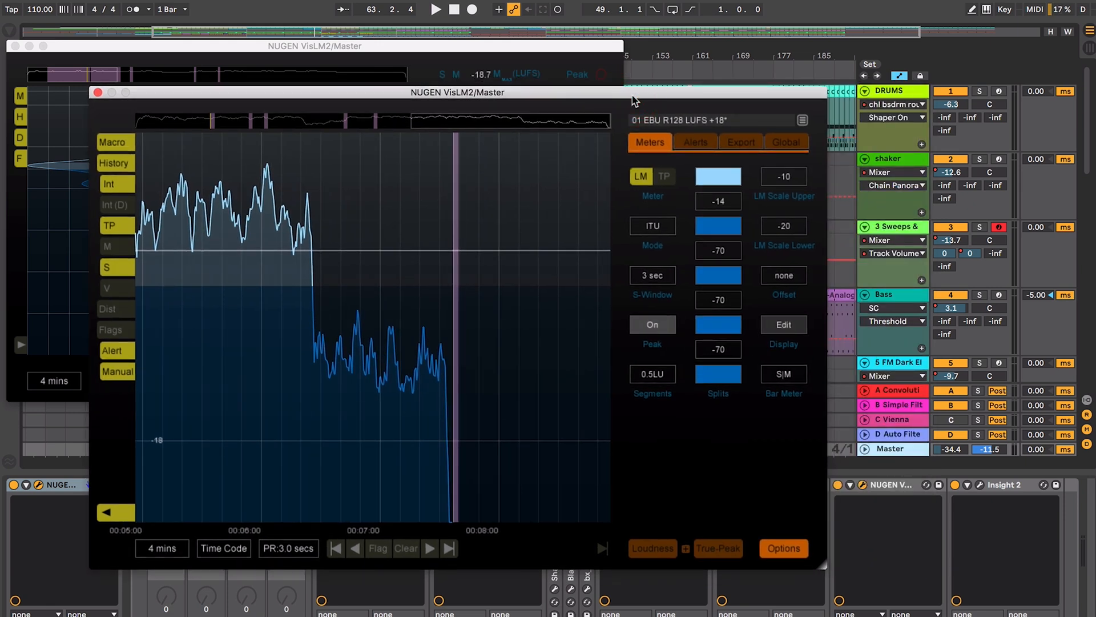